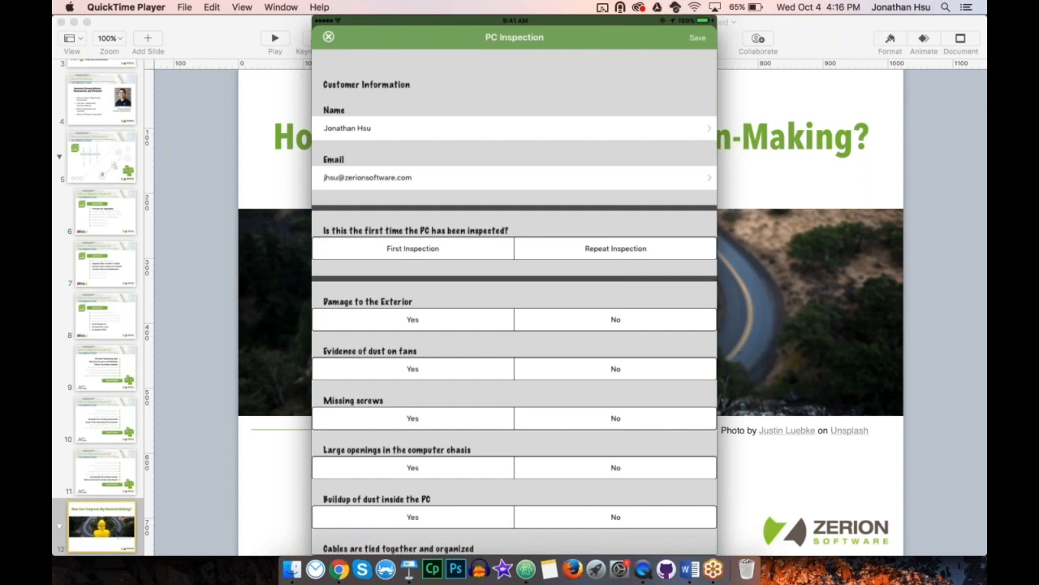
Step: Mark the PC as a Repeat Inspection, with exterior damage No, dust on fans Yes and missing screws No
{"action": "left_click", "coordinate": [413, 248]}
{"action": "left_click", "coordinate": [616, 249]}
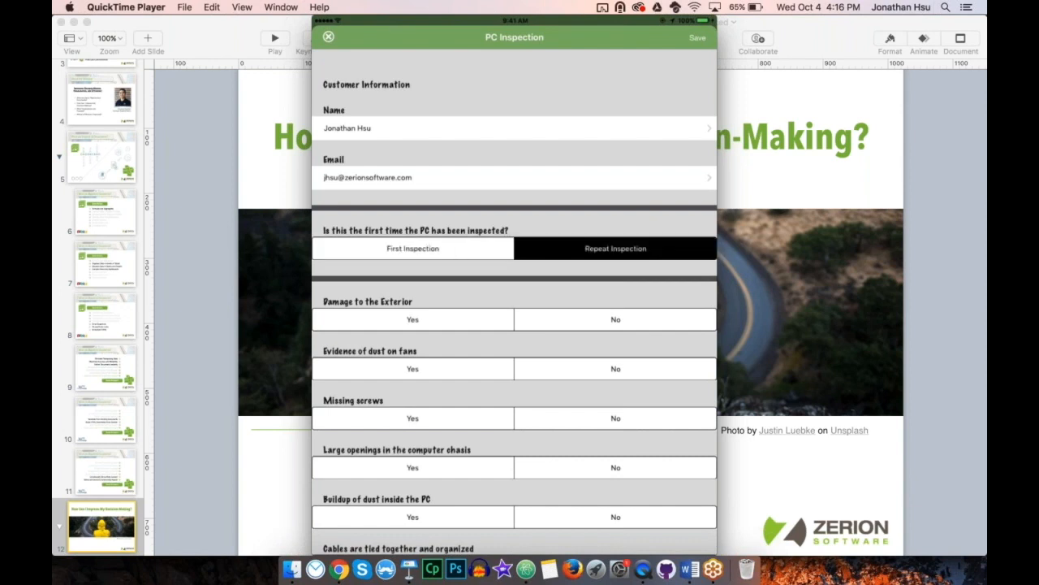
{"action": "scroll", "coordinate": [514, 313], "scroll_direction": "down", "scroll_amount": 5}
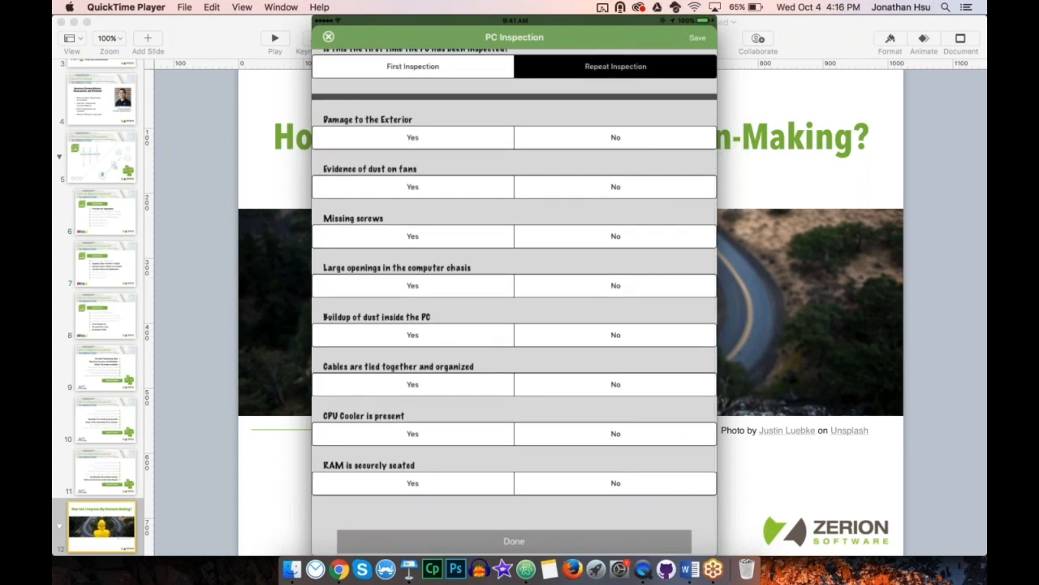
{"action": "left_click", "coordinate": [616, 138]}
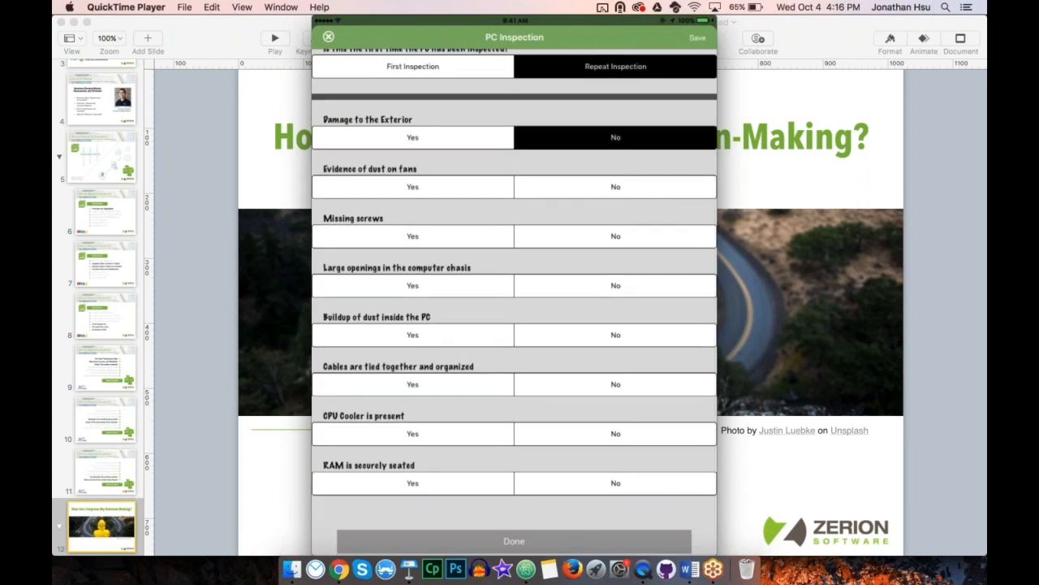
{"action": "left_click", "coordinate": [413, 186]}
{"action": "left_click", "coordinate": [615, 235]}
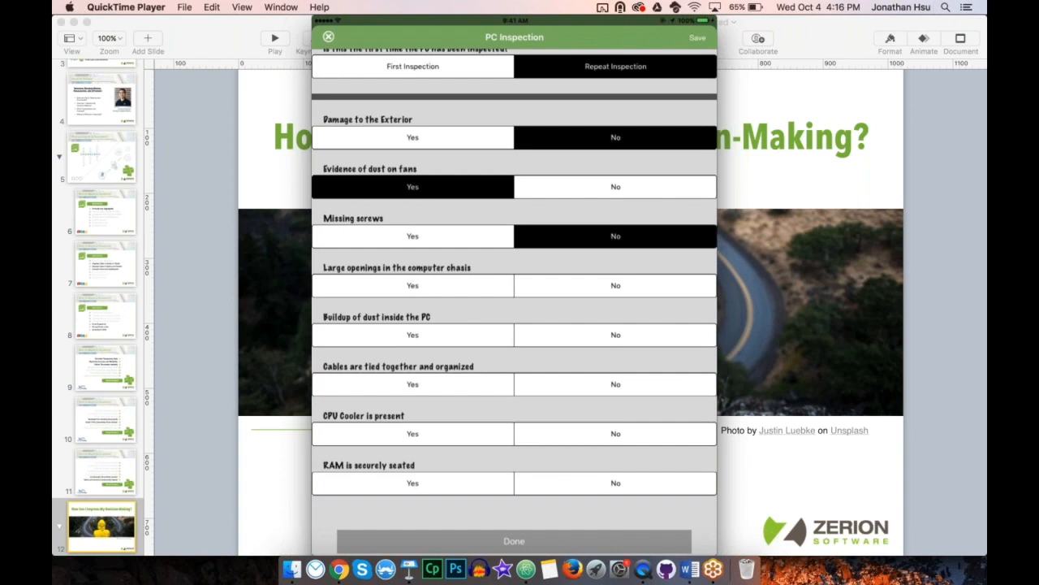
Step: Answer large openings No, inside dust buildup Yes, and cables, CPU cooler and RAM all No, and save the inspection record
{"action": "left_click", "coordinate": [616, 285]}
{"action": "left_click", "coordinate": [413, 334]}
{"action": "left_click", "coordinate": [616, 384]}
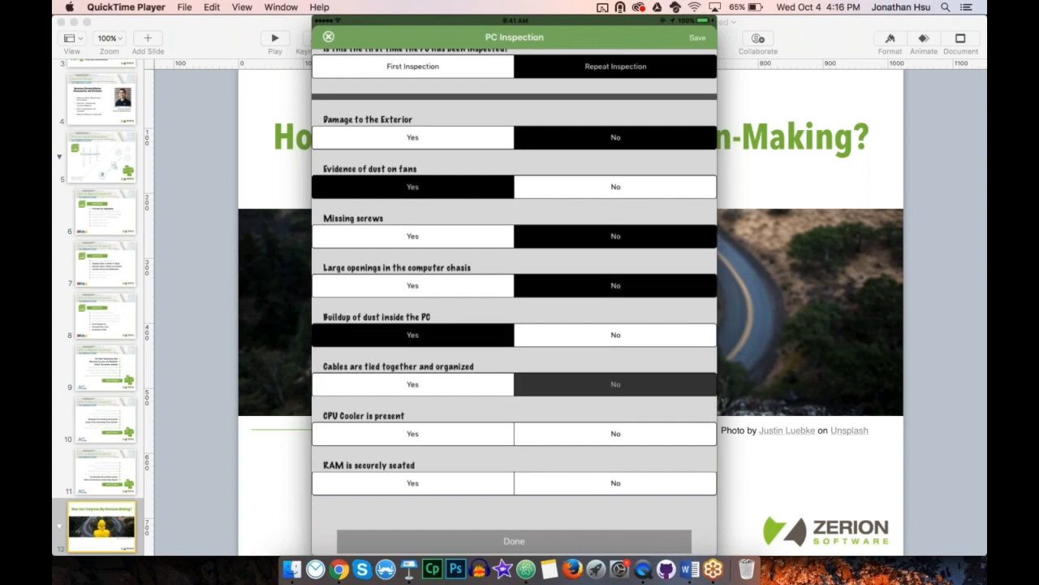
{"action": "left_click", "coordinate": [615, 433]}
{"action": "left_click", "coordinate": [616, 482]}
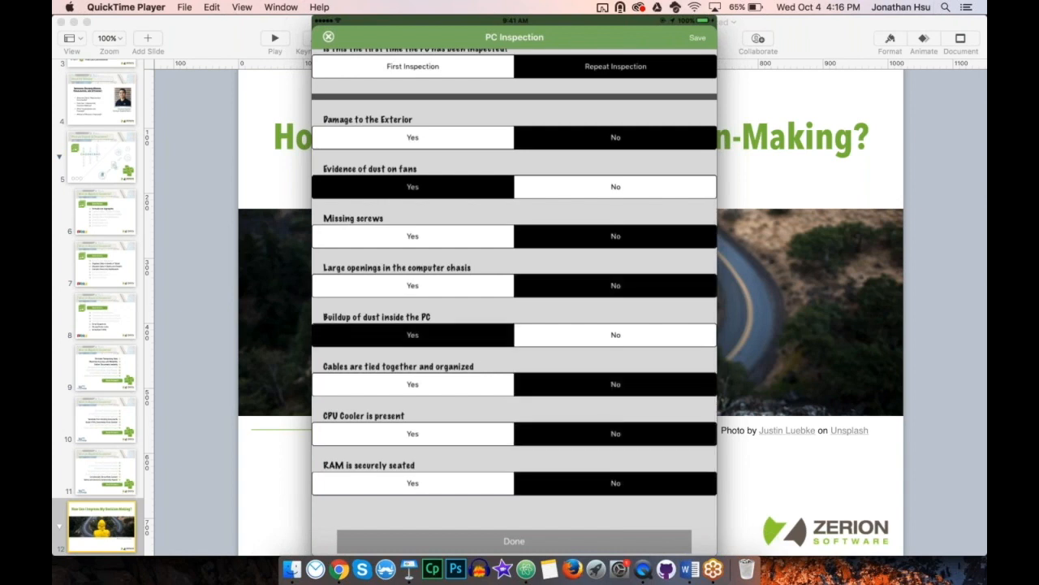
{"action": "left_click", "coordinate": [698, 37]}
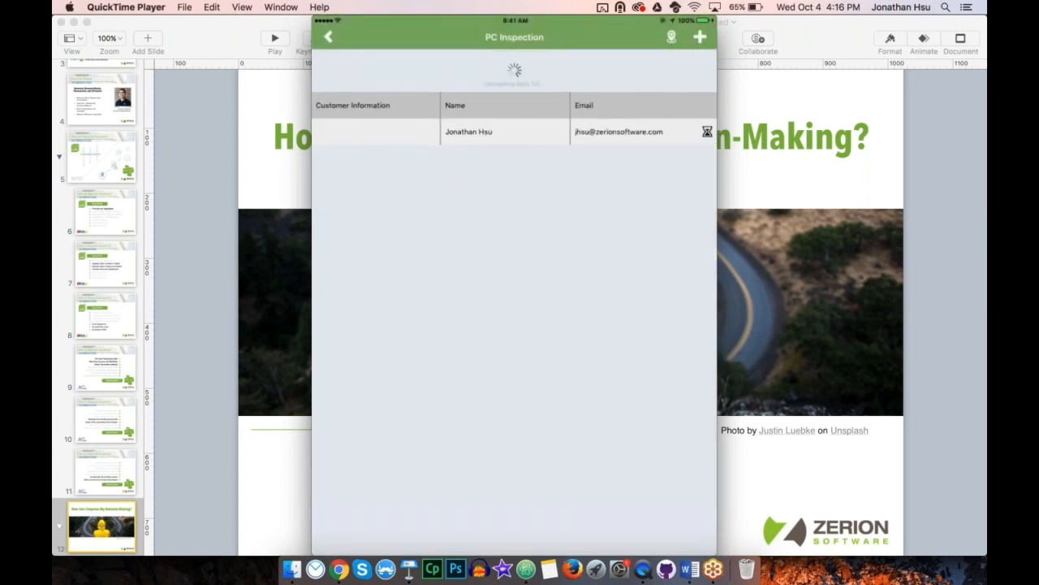
Step: Switch to Google Chrome and open the pc_inspection table in Zerion Custom Reports
{"action": "left_click", "coordinate": [341, 571]}
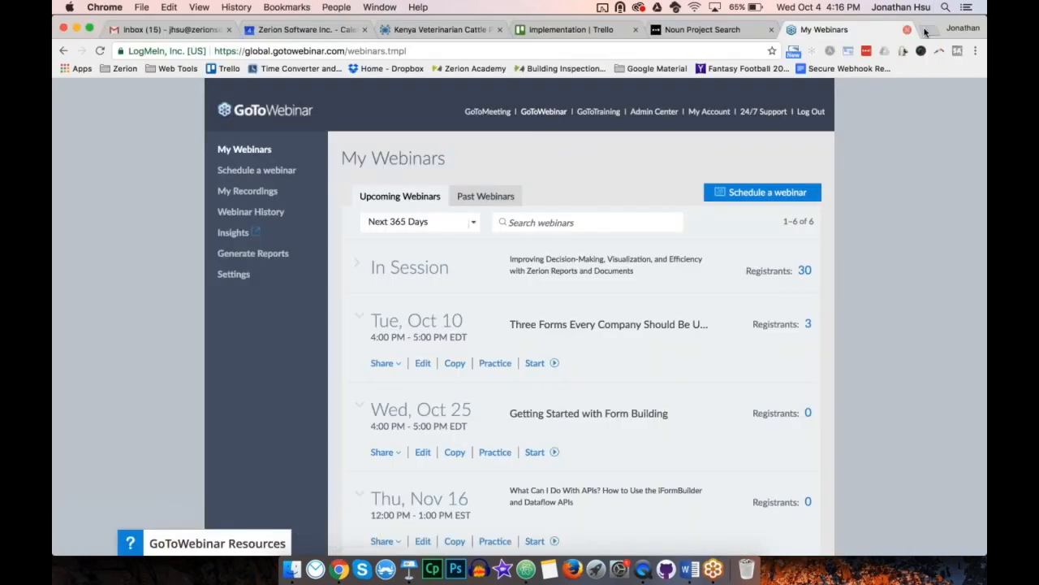
{"action": "key", "text": "super+grave"}
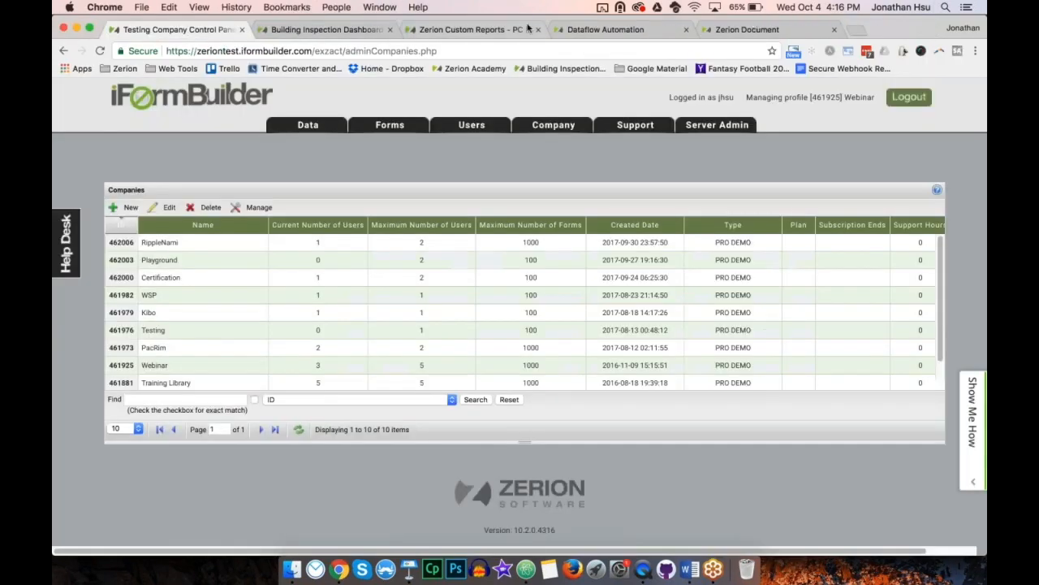
{"action": "left_click", "coordinate": [349, 30]}
{"action": "left_click", "coordinate": [475, 30]}
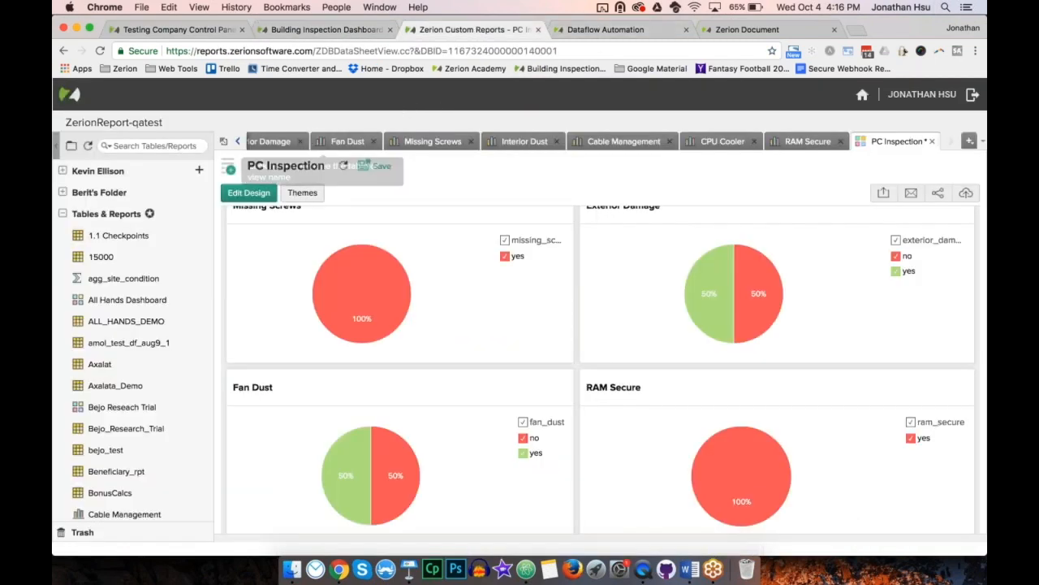
{"action": "left_click", "coordinate": [238, 141]}
{"action": "left_click", "coordinate": [238, 141]}
{"action": "left_click", "coordinate": [238, 141]}
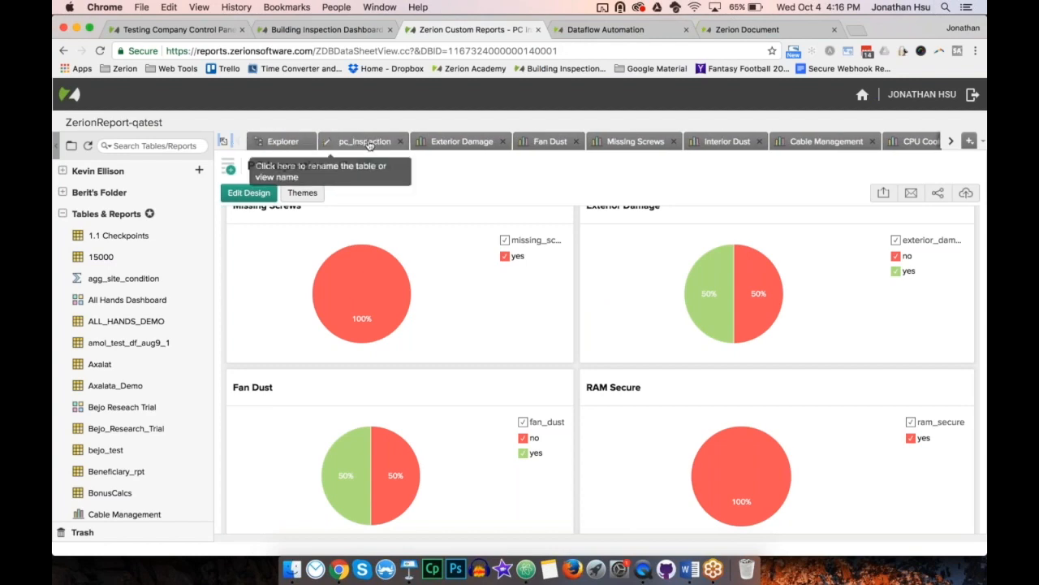
{"action": "left_click", "coordinate": [370, 142]}
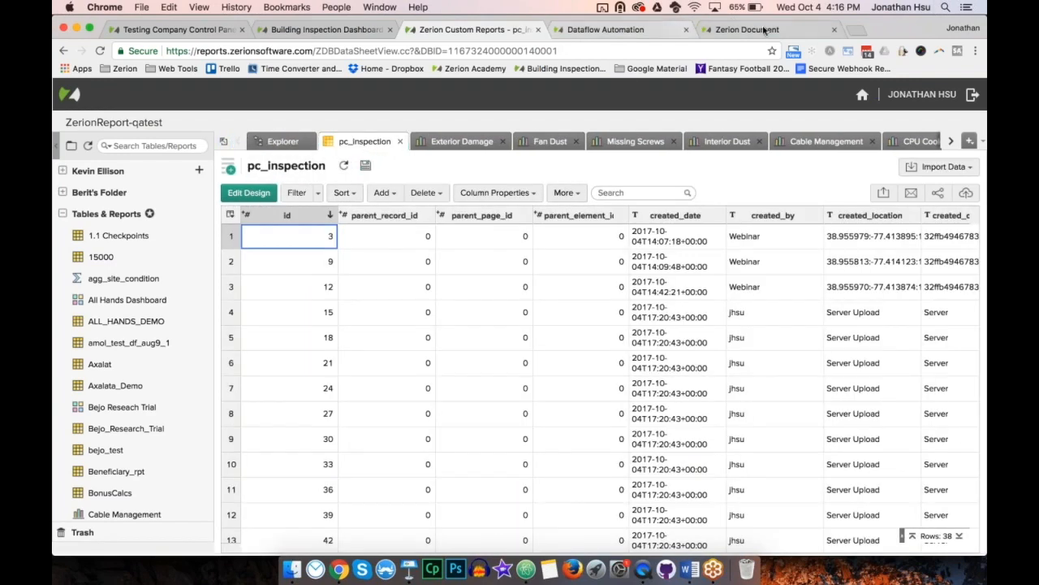
Step: Place the Zerion Document browser tab before Dataflow Automation, and refresh the pc_inspection table in Zerion Custom Reports
{"action": "left_click_drag", "start_coordinate": [763, 30], "coordinate": [618, 30]}
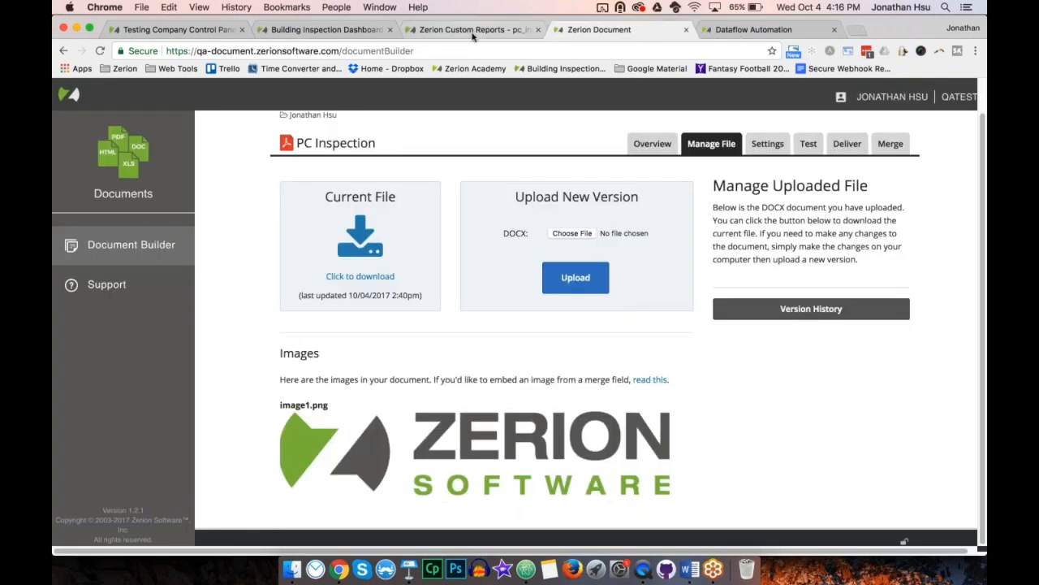
{"action": "left_click", "coordinate": [473, 33]}
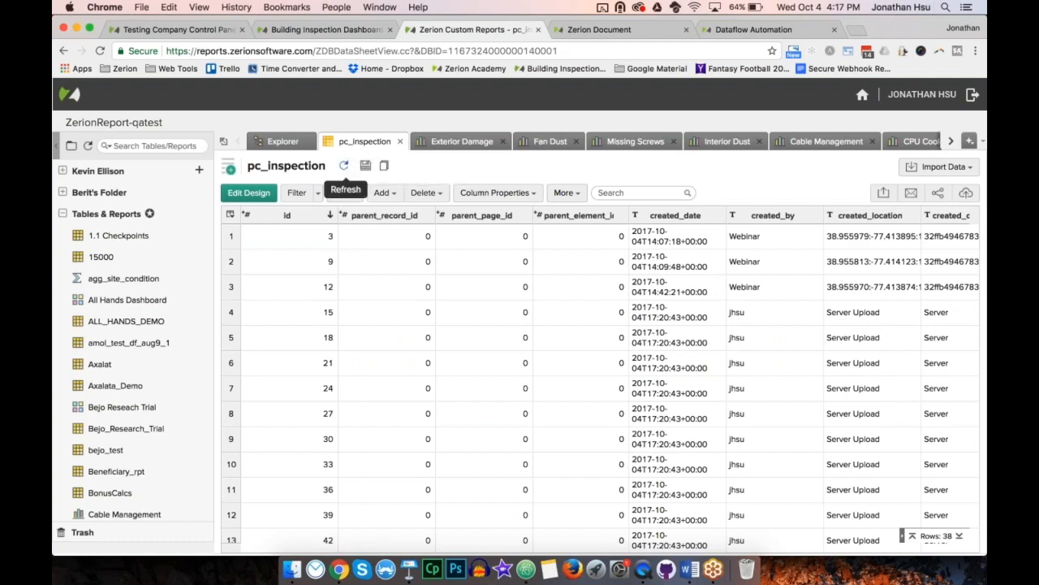
{"action": "left_click", "coordinate": [344, 167]}
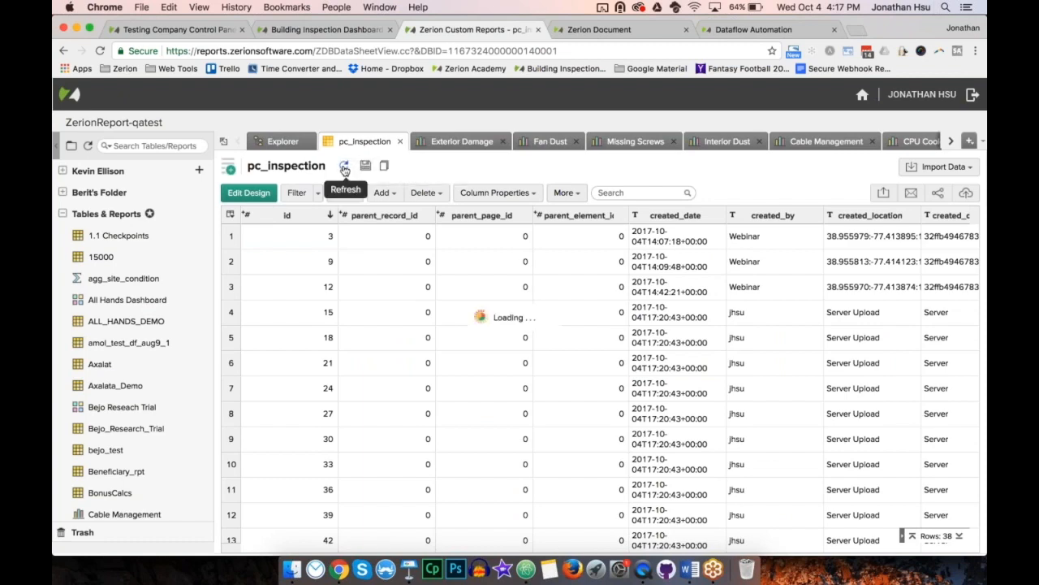
Step: Examine the newest record in the pc_inspection table, including its inspection answers, yes and no counts, and score
{"action": "scroll", "coordinate": [382, 314], "scroll_direction": "down", "scroll_amount": 1}
{"action": "scroll", "coordinate": [382, 315], "scroll_direction": "down", "scroll_amount": 10}
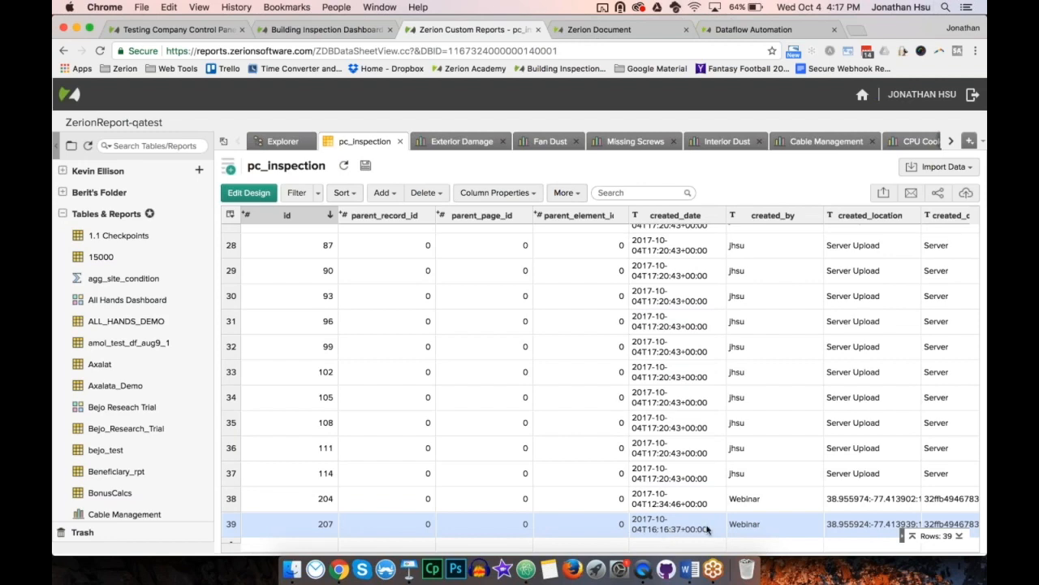
{"action": "scroll", "coordinate": [707, 530], "scroll_direction": "right", "scroll_amount": 10}
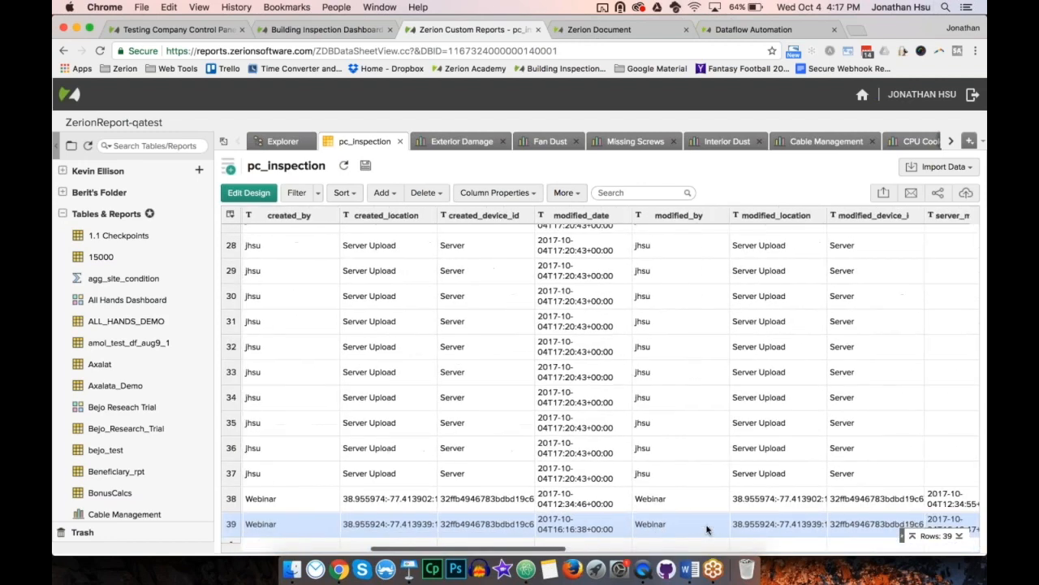
{"action": "scroll", "coordinate": [707, 529], "scroll_direction": "right", "scroll_amount": 10}
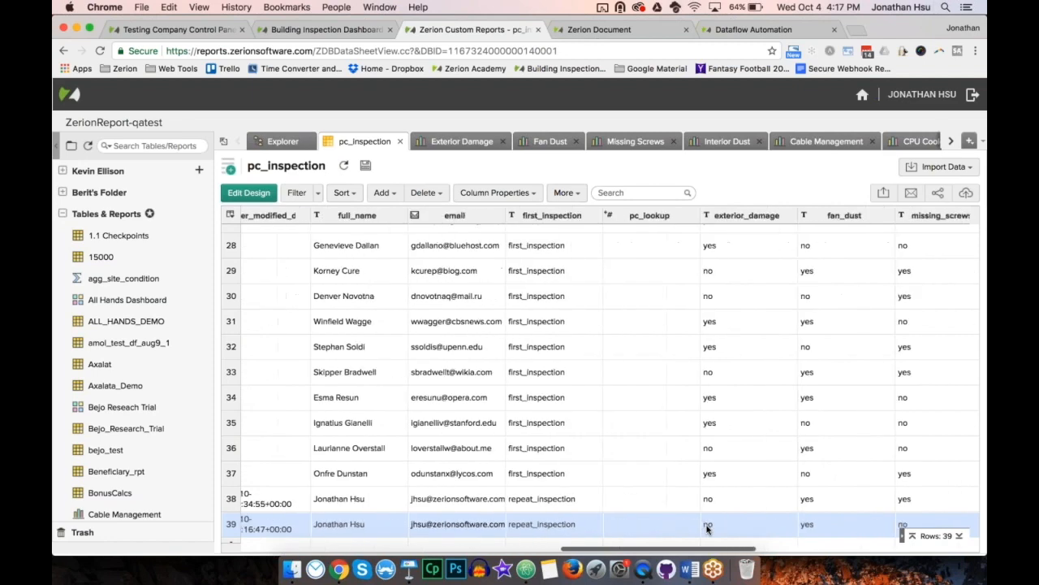
{"action": "scroll", "coordinate": [707, 530], "scroll_direction": "up", "scroll_amount": 1}
{"action": "scroll", "coordinate": [707, 529], "scroll_direction": "right", "scroll_amount": 10}
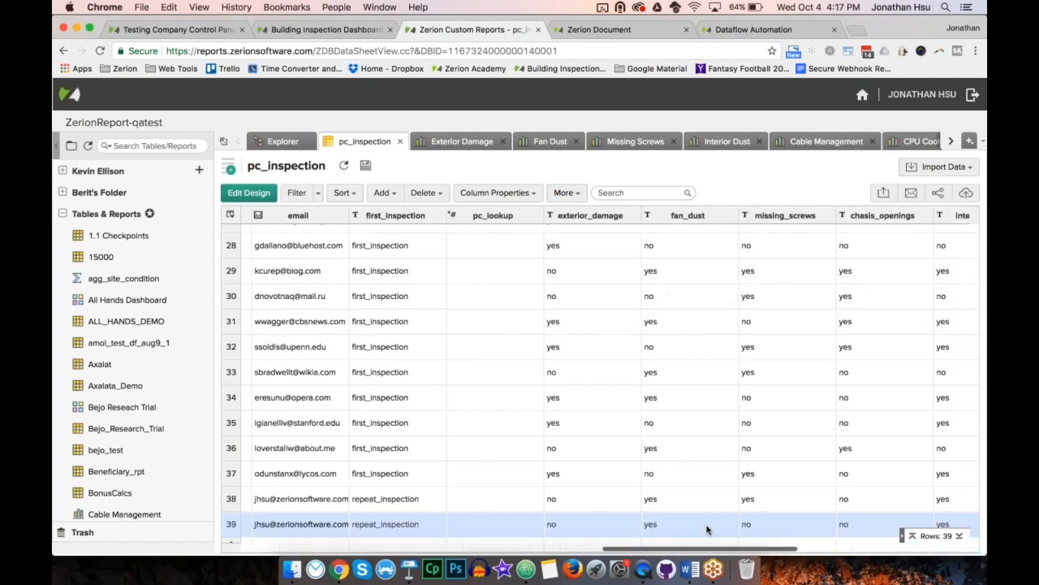
{"action": "scroll", "coordinate": [707, 529], "scroll_direction": "down", "scroll_amount": 1}
{"action": "scroll", "coordinate": [707, 529], "scroll_direction": "right", "scroll_amount": 10}
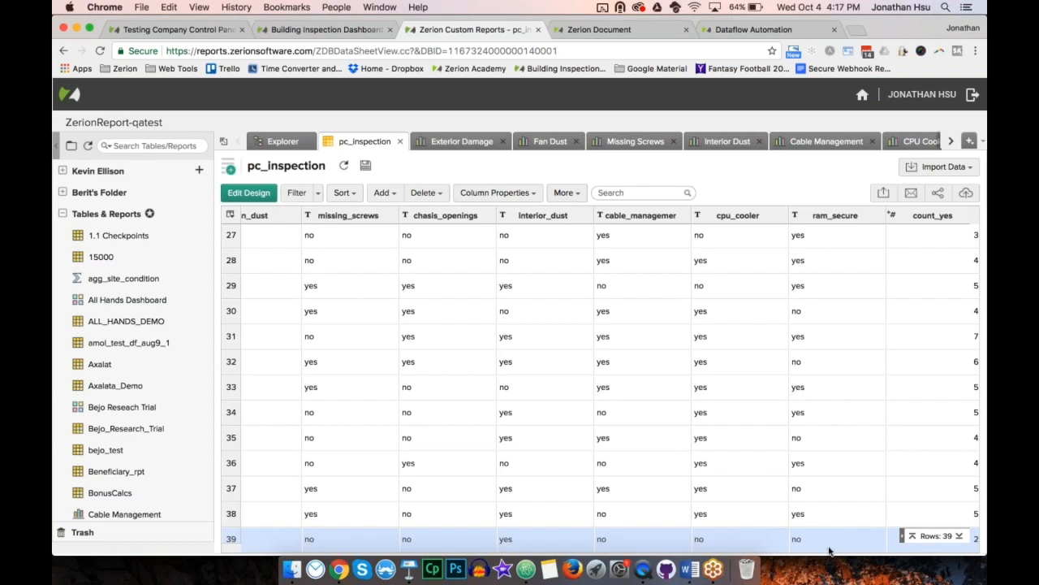
{"action": "scroll", "coordinate": [829, 551], "scroll_direction": "right", "scroll_amount": 5}
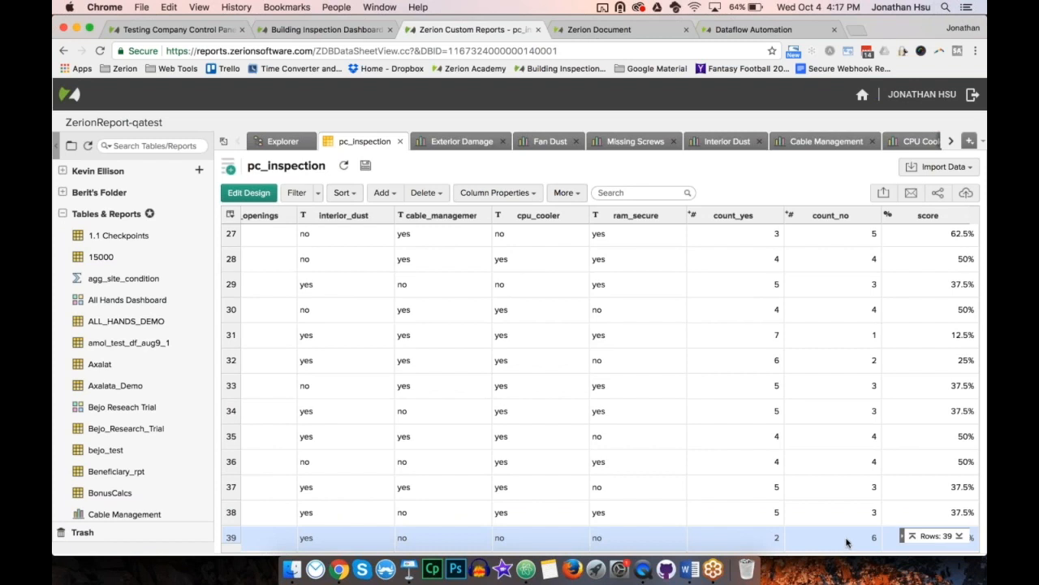
{"action": "scroll", "coordinate": [844, 541], "scroll_direction": "down", "scroll_amount": 1}
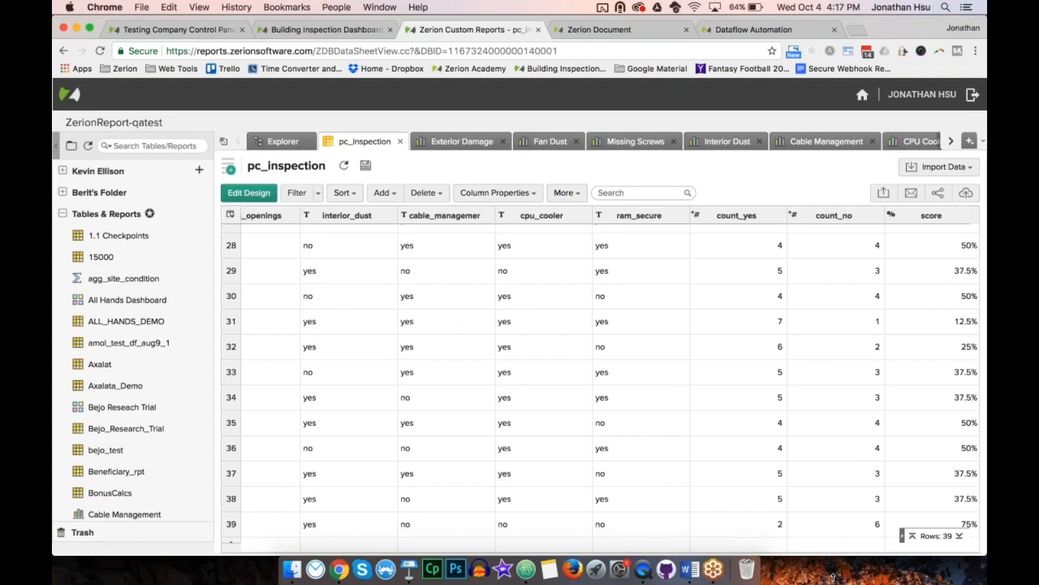
{"action": "left_click", "coordinate": [832, 578]}
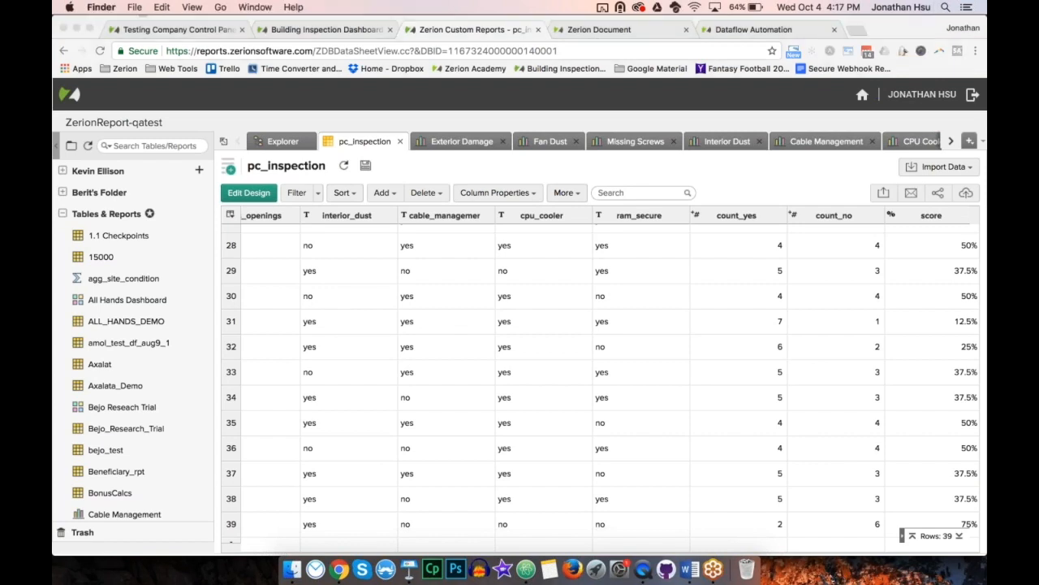
Step: View the Exterior Damage, Fan Dust, Missing Screws, Interior Dust, Cable Management and CPU Cooler charts in turn
{"action": "left_click", "coordinate": [452, 145]}
{"action": "left_click", "coordinate": [452, 144]}
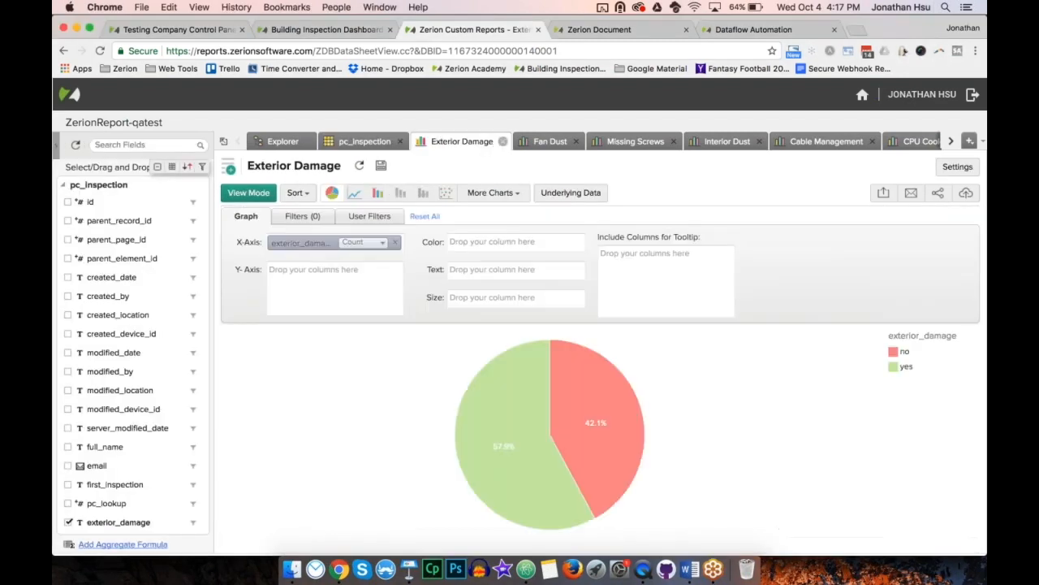
{"action": "left_click", "coordinate": [542, 144]}
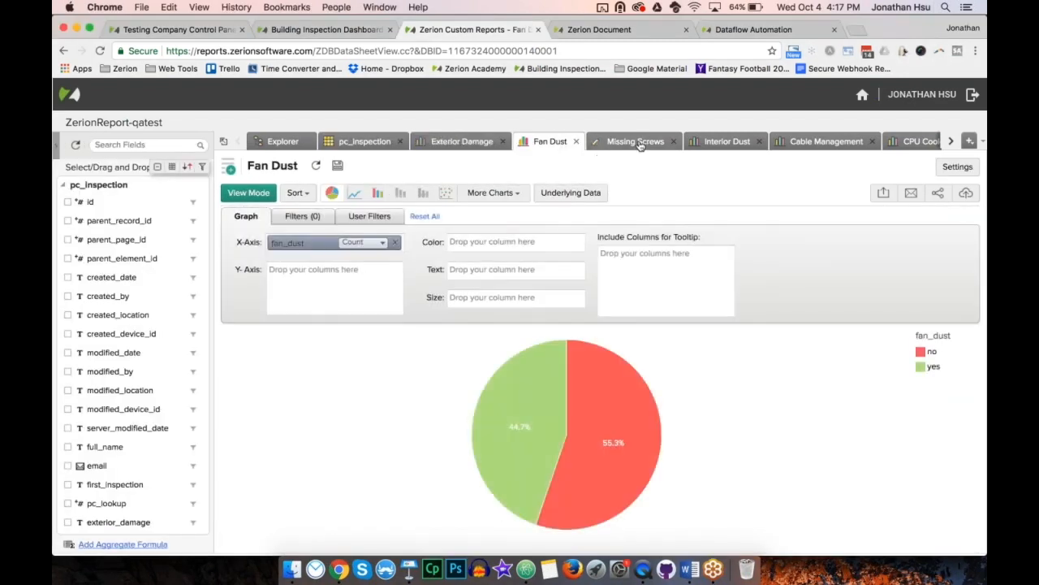
{"action": "left_click", "coordinate": [641, 145]}
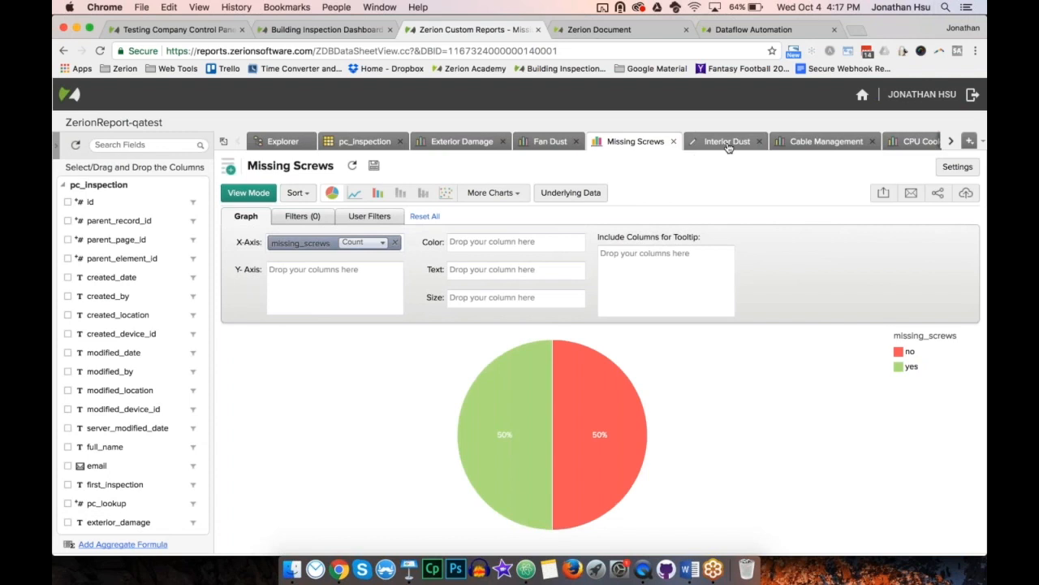
{"action": "left_click", "coordinate": [729, 144]}
{"action": "left_click", "coordinate": [827, 143]}
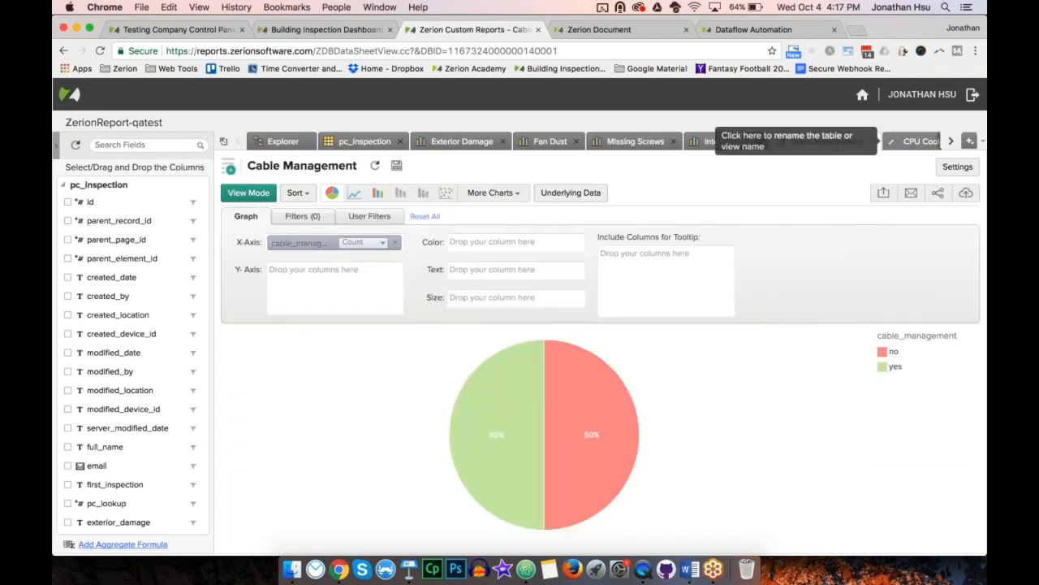
{"action": "left_click", "coordinate": [920, 141]}
Step: Open the PC Inspection dashboard and reset its filters to clear the repeat_inspection selection
{"action": "left_click", "coordinate": [951, 143]}
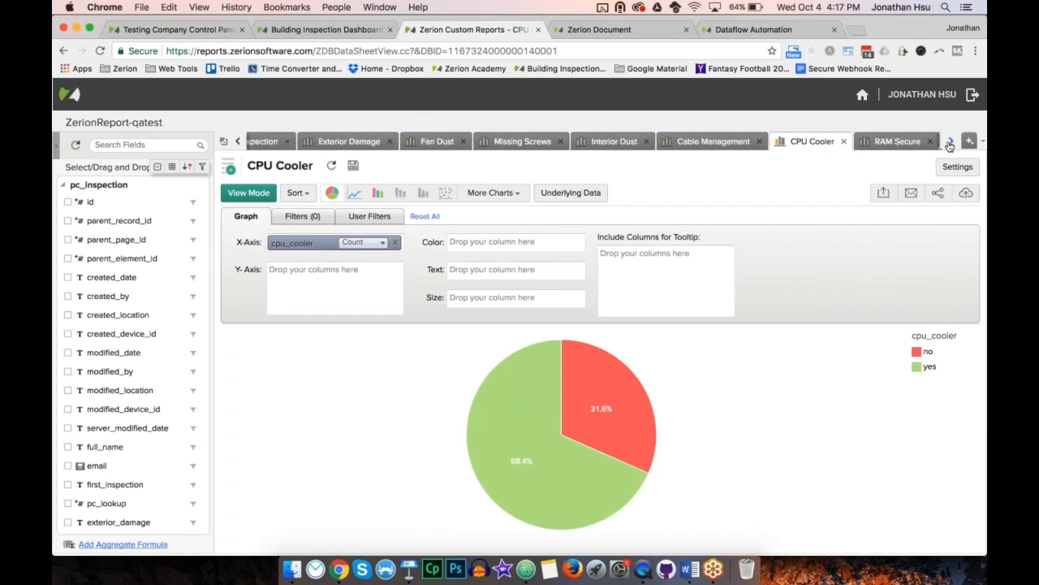
{"action": "left_click", "coordinate": [951, 145]}
{"action": "left_click", "coordinate": [893, 142]}
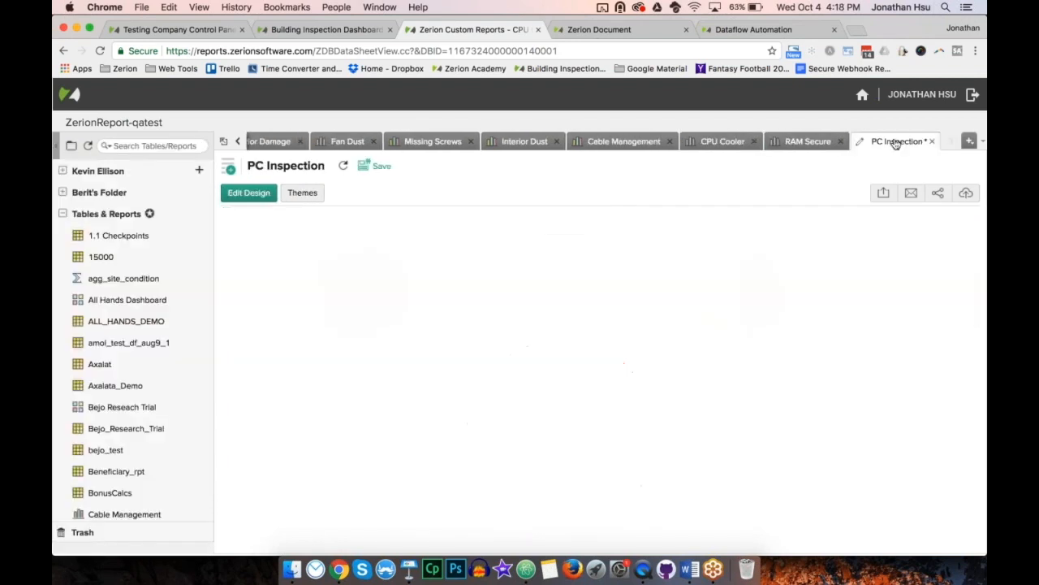
{"action": "scroll", "coordinate": [590, 327], "scroll_direction": "down", "scroll_amount": 5}
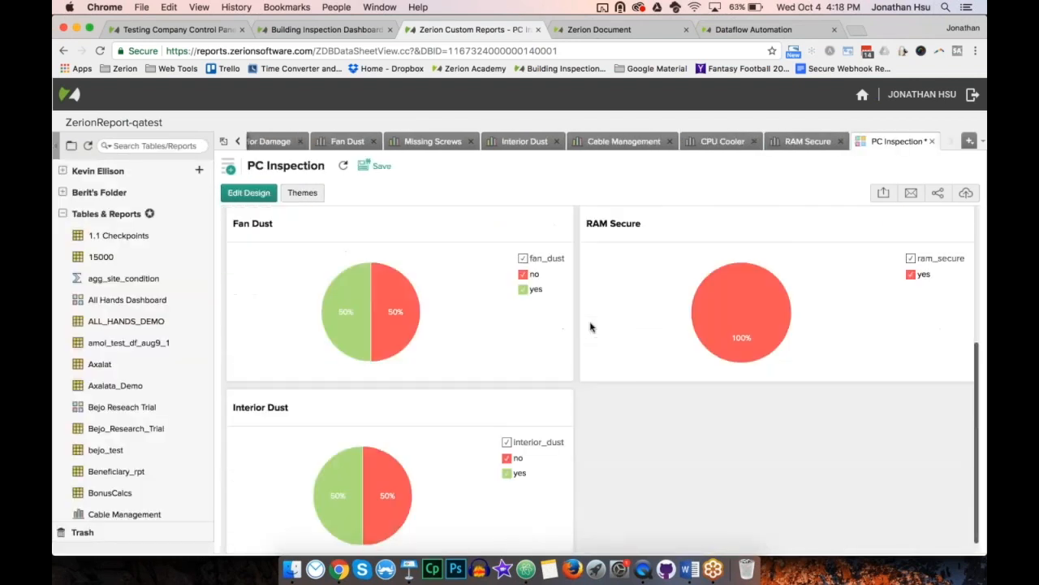
{"action": "scroll", "coordinate": [591, 328], "scroll_direction": "up", "scroll_amount": 4}
{"action": "scroll", "coordinate": [591, 327], "scroll_direction": "up", "scroll_amount": 2}
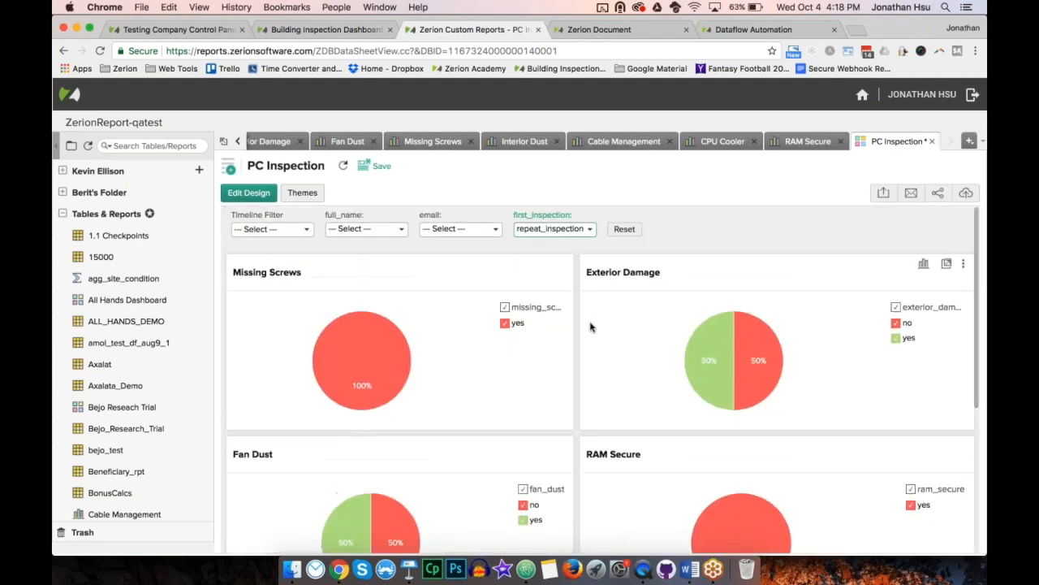
{"action": "left_click", "coordinate": [624, 230]}
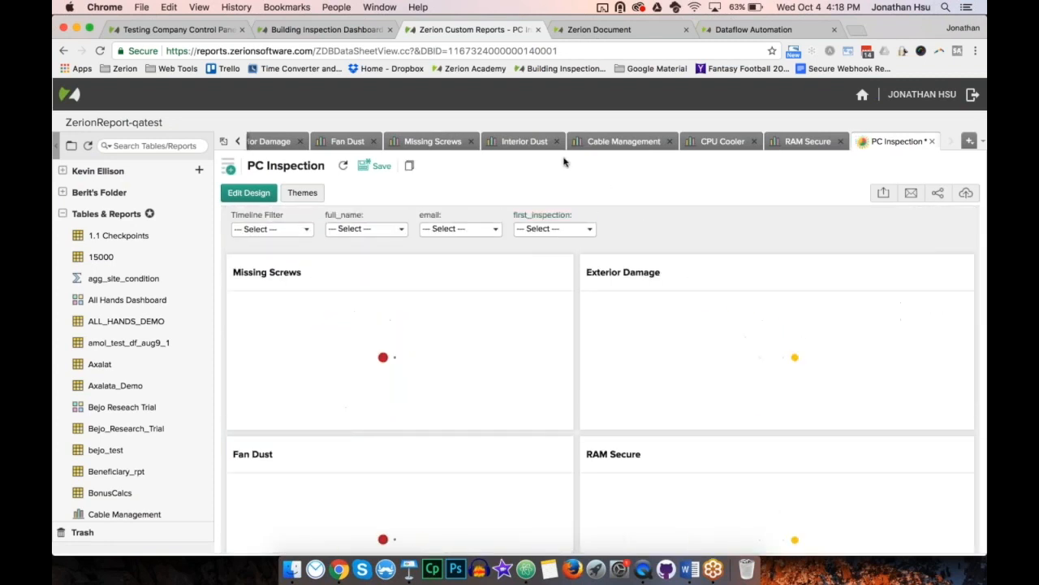
Step: Switch to Microsoft Word and inspect the logo in the pc_inspection document template
{"action": "left_click", "coordinate": [686, 571]}
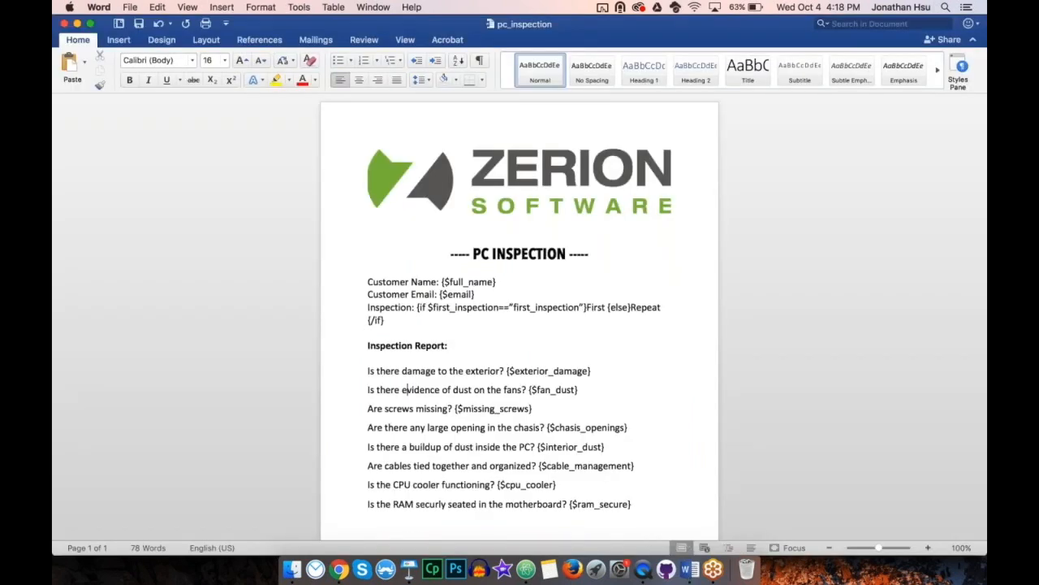
{"action": "left_click", "coordinate": [557, 170]}
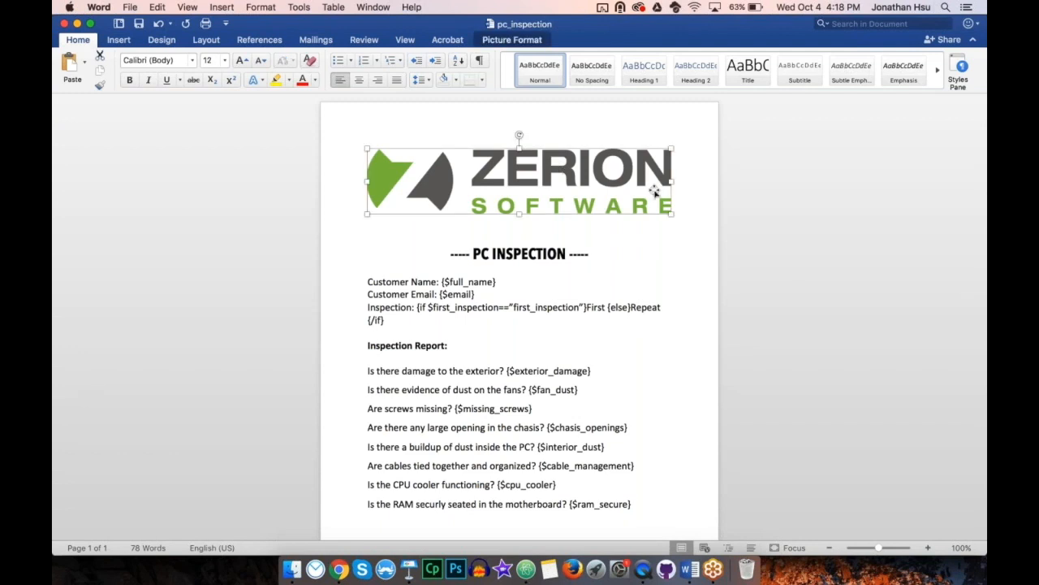
{"action": "left_click", "coordinate": [674, 209]}
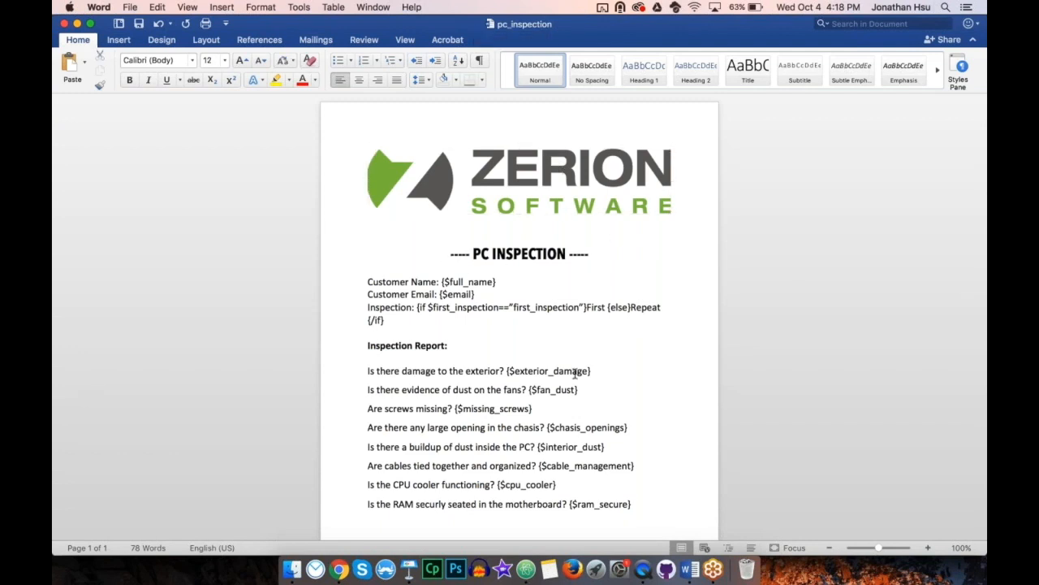
Step: Examine the customer name and email placeholders, {$full_name} and {$email}, in the pc_inspection template by highlighting them
{"action": "left_click_drag", "start_coordinate": [441, 282], "coordinate": [501, 281]}
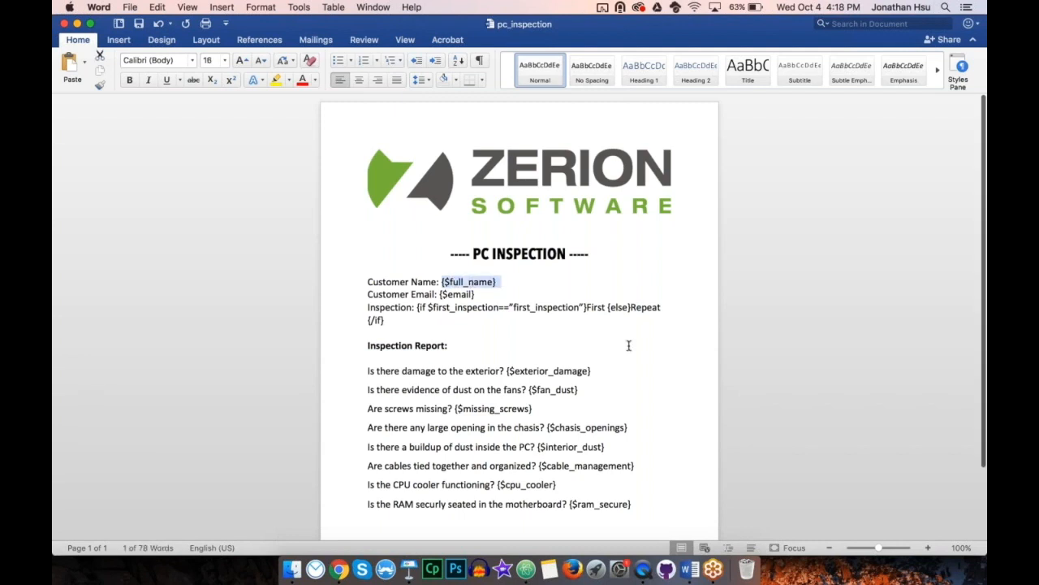
{"action": "scroll", "coordinate": [629, 346], "scroll_direction": "down", "scroll_amount": 2}
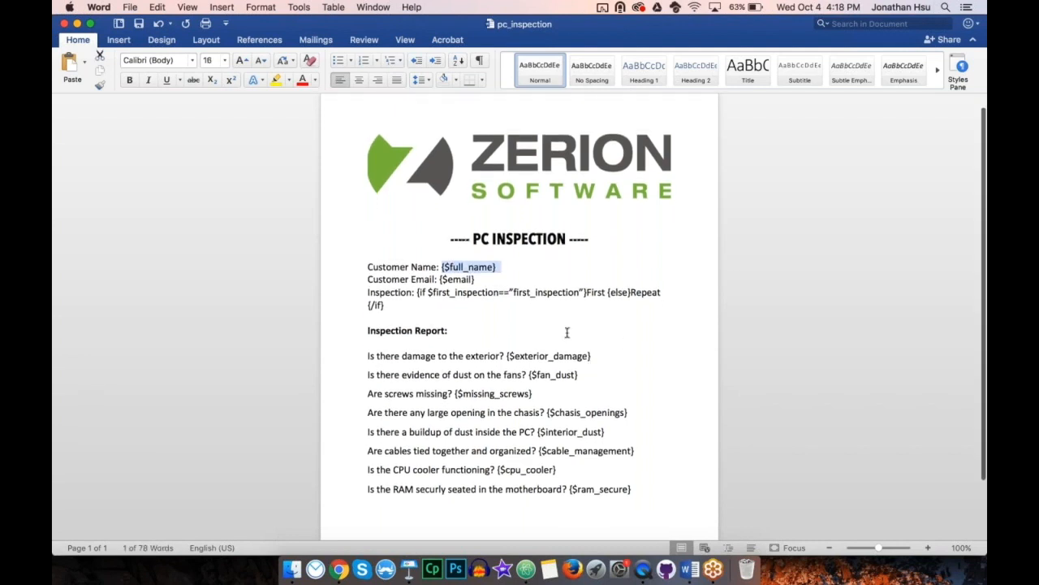
{"action": "left_click", "coordinate": [502, 268]}
{"action": "left_click_drag", "start_coordinate": [443, 266], "coordinate": [448, 264]}
{"action": "left_click", "coordinate": [445, 267]}
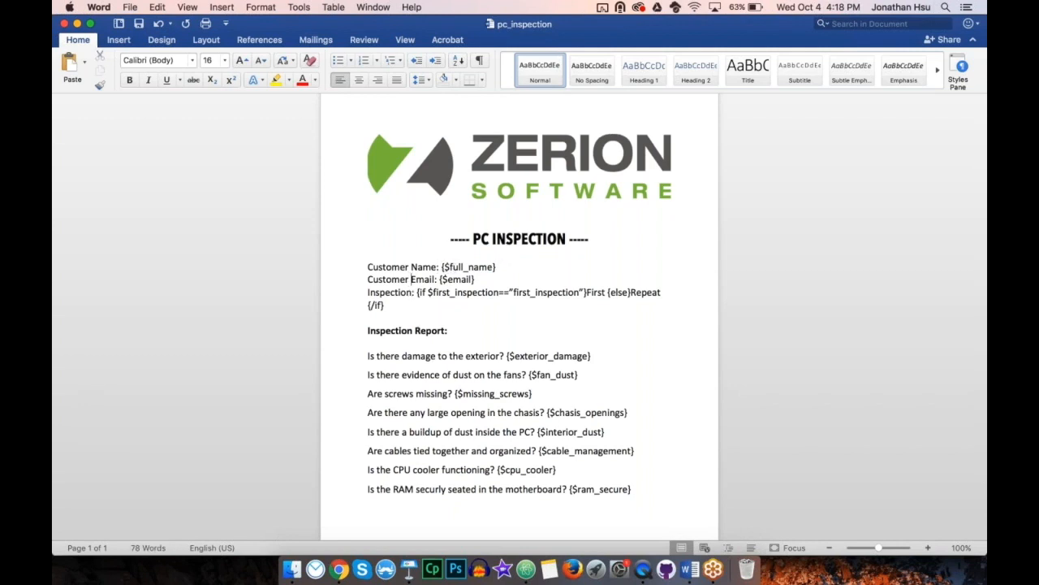
{"action": "left_click", "coordinate": [352, 281]}
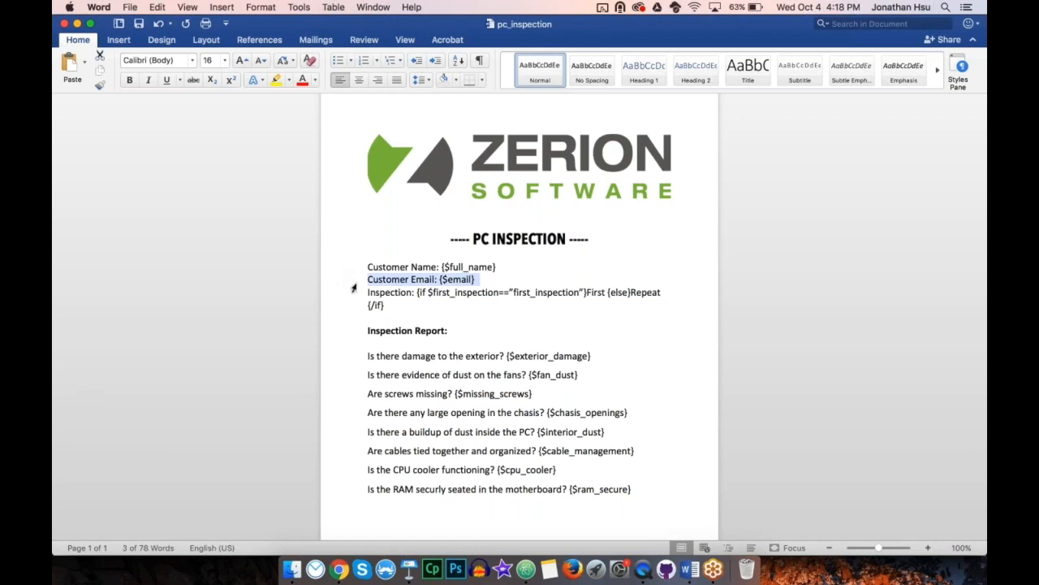
{"action": "left_click", "coordinate": [366, 282]}
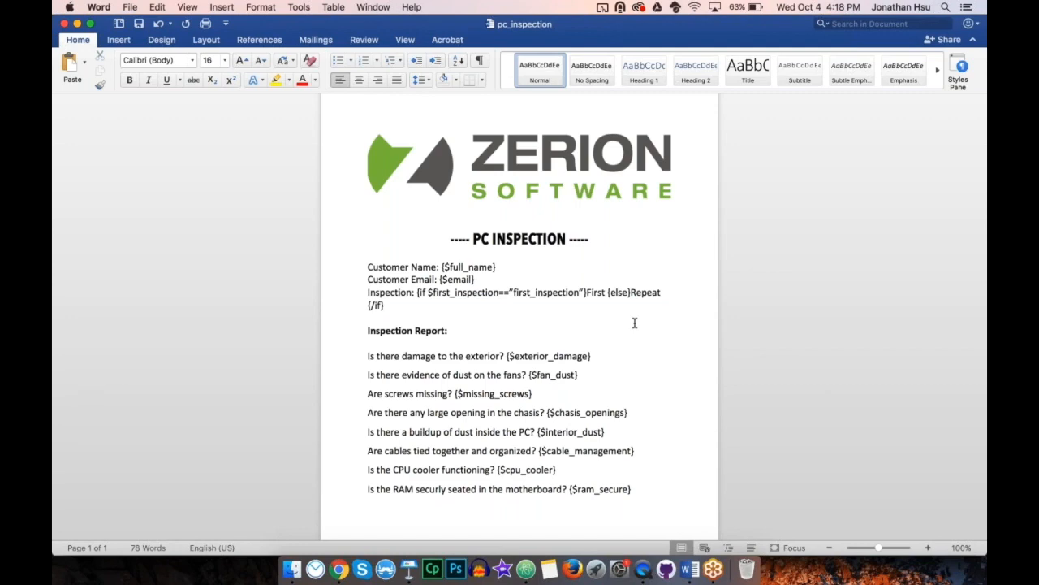
Step: Switch to Chrome and view the newest records at the end of the pc_inspection table in Zerion Reports
{"action": "left_click", "coordinate": [342, 570]}
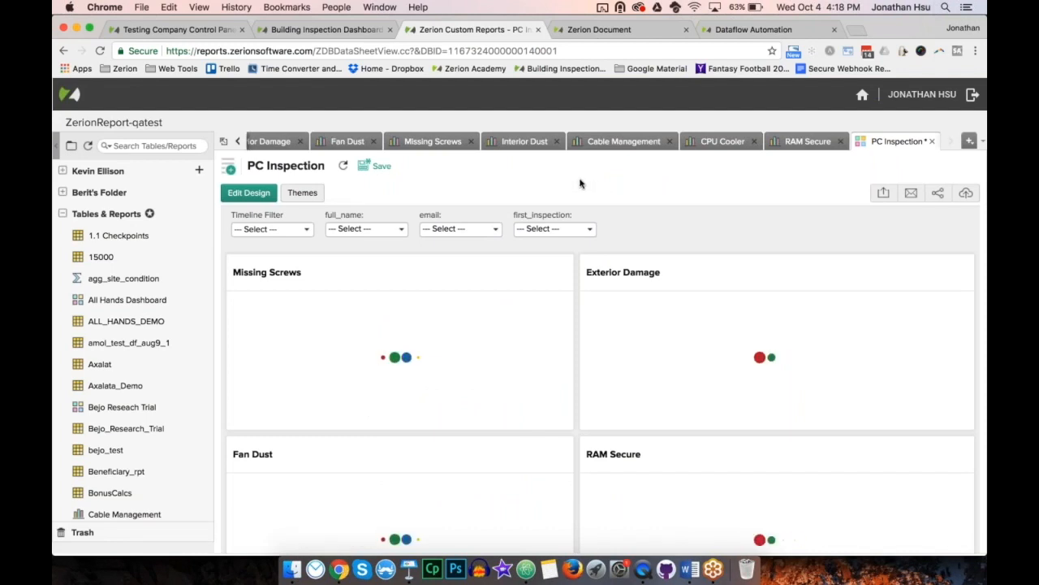
{"action": "left_click", "coordinate": [238, 142]}
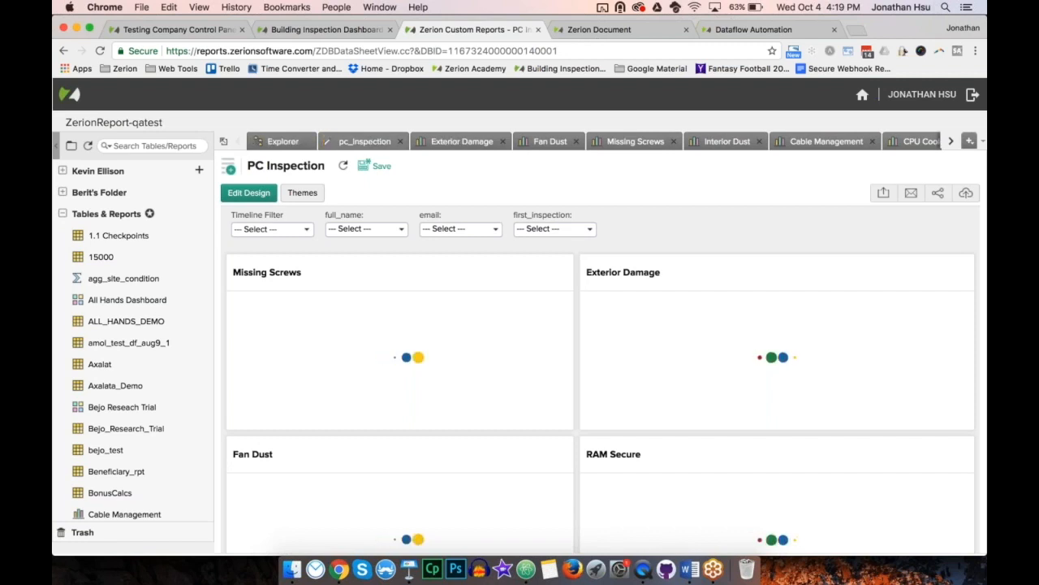
{"action": "left_click", "coordinate": [365, 141]}
{"action": "scroll", "coordinate": [449, 406], "scroll_direction": "down", "scroll_amount": 5}
{"action": "scroll", "coordinate": [600, 387], "scroll_direction": "down", "scroll_amount": 5}
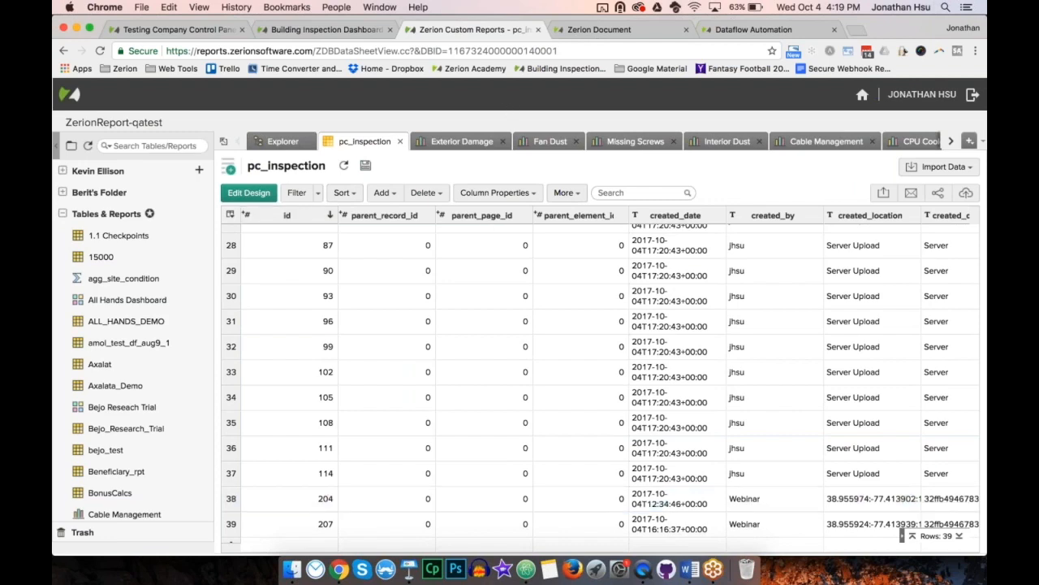
Step: Open the latest Zerion PC Inspection Results email in Gmail and read through its attached PC Inspection PDF, closing the preview when done
{"action": "key", "text": "super+grave"}
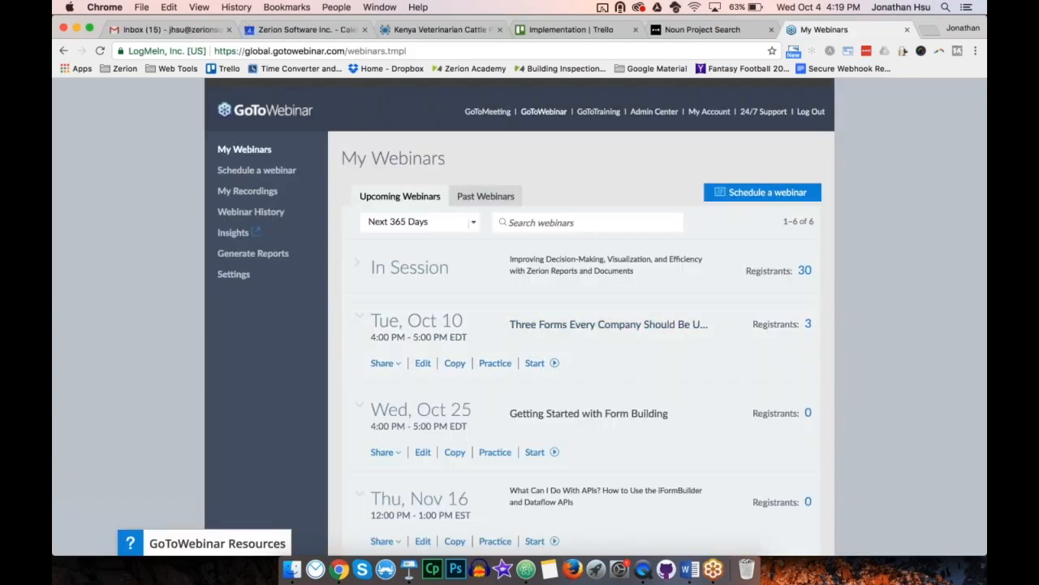
{"action": "left_click", "coordinate": [195, 31]}
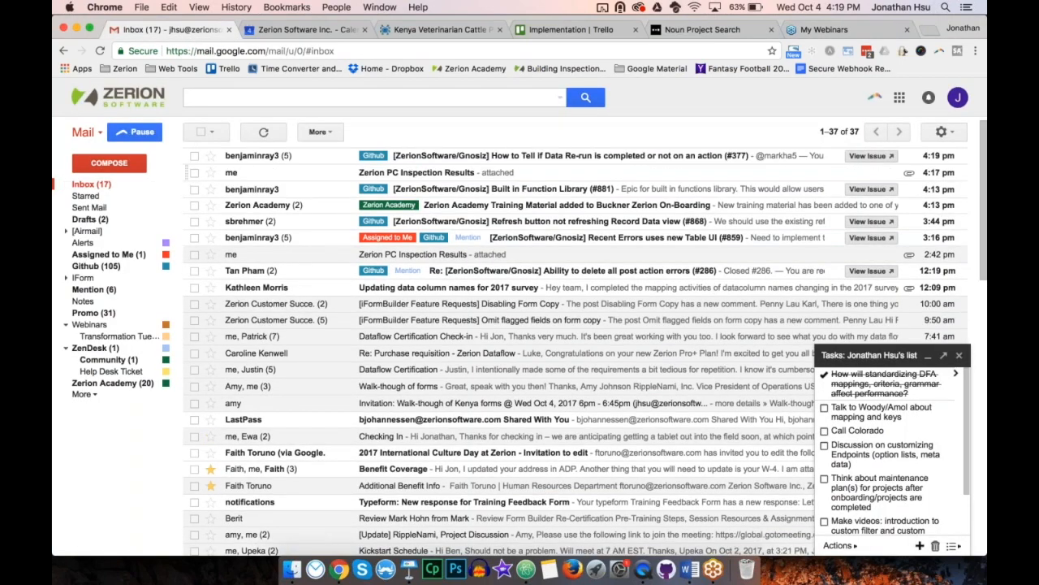
{"action": "left_click", "coordinate": [252, 173]}
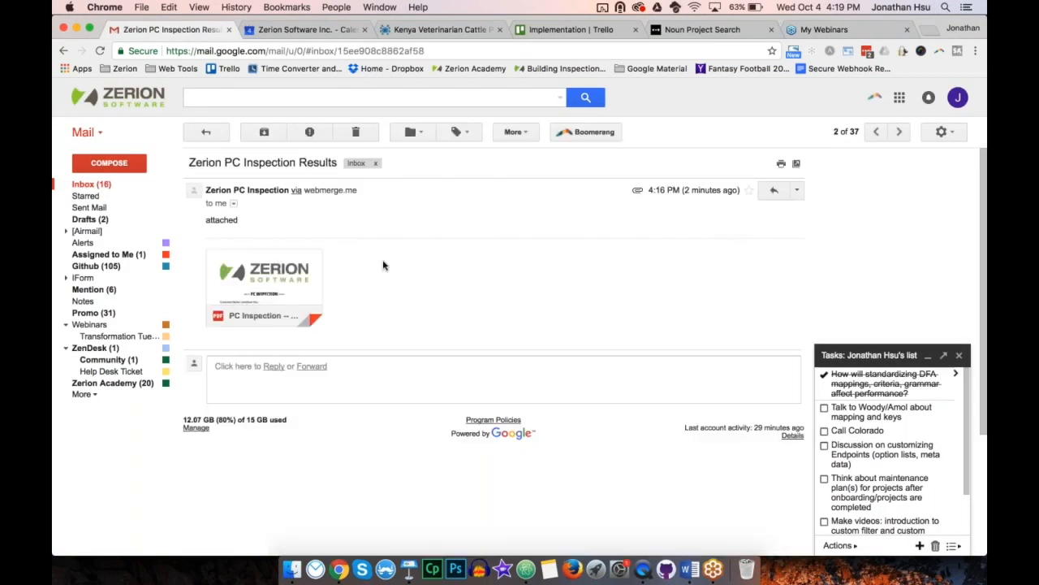
{"action": "left_click", "coordinate": [262, 274]}
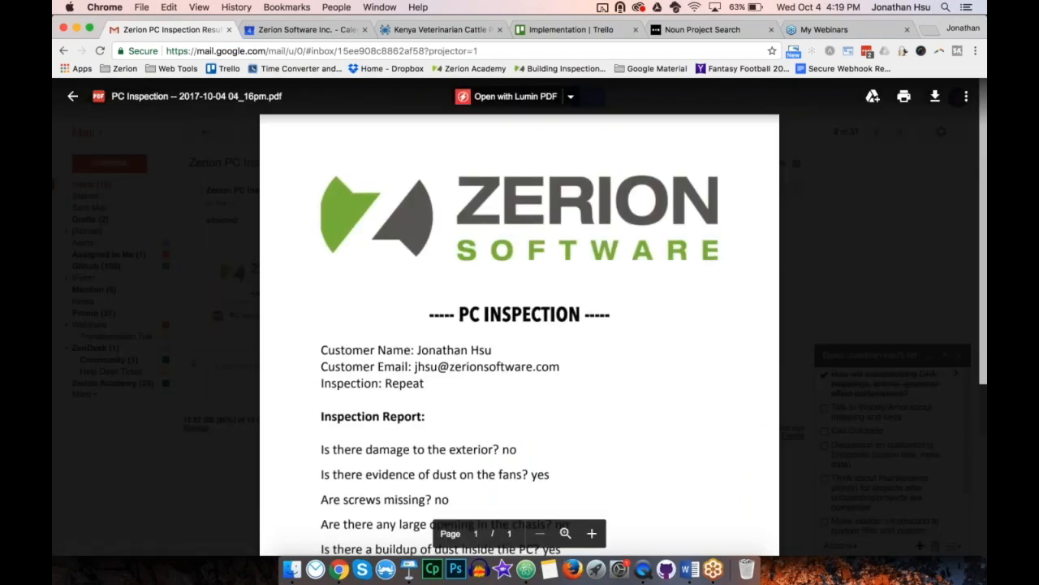
{"action": "scroll", "coordinate": [520, 325], "scroll_direction": "down", "scroll_amount": 5}
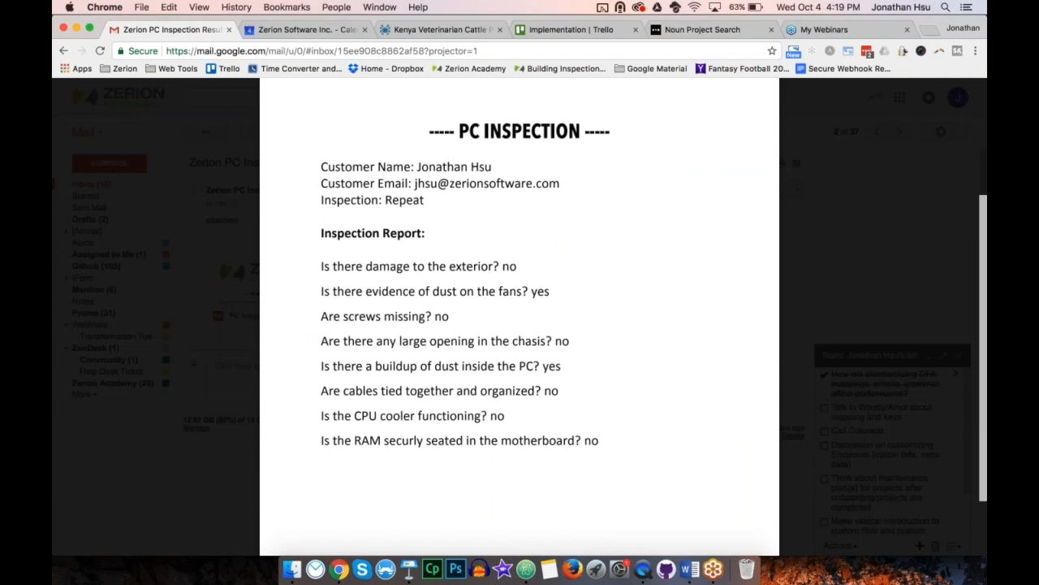
{"action": "scroll", "coordinate": [519, 317], "scroll_direction": "up", "scroll_amount": 2}
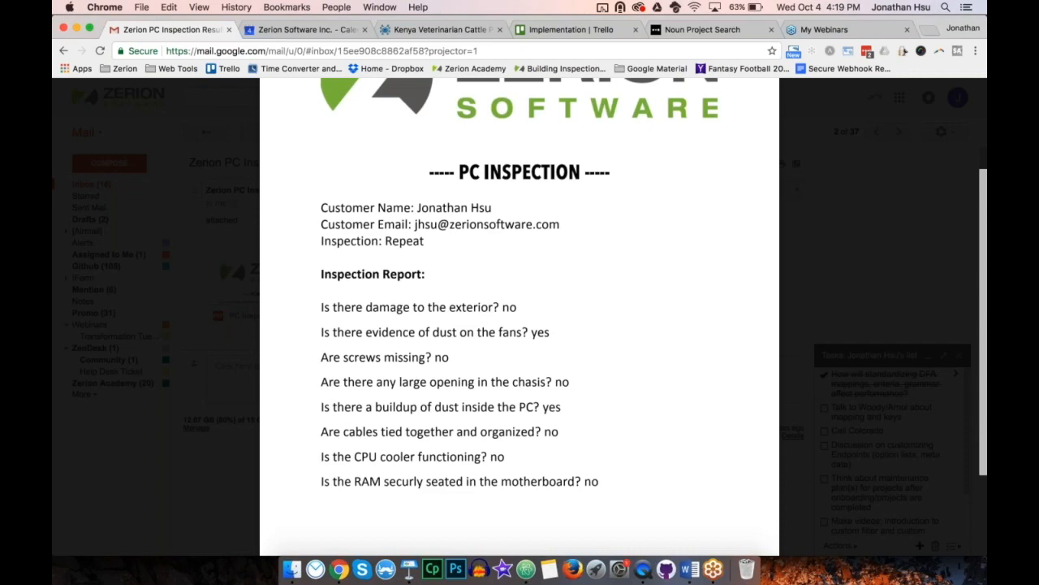
{"action": "key", "text": "Escape"}
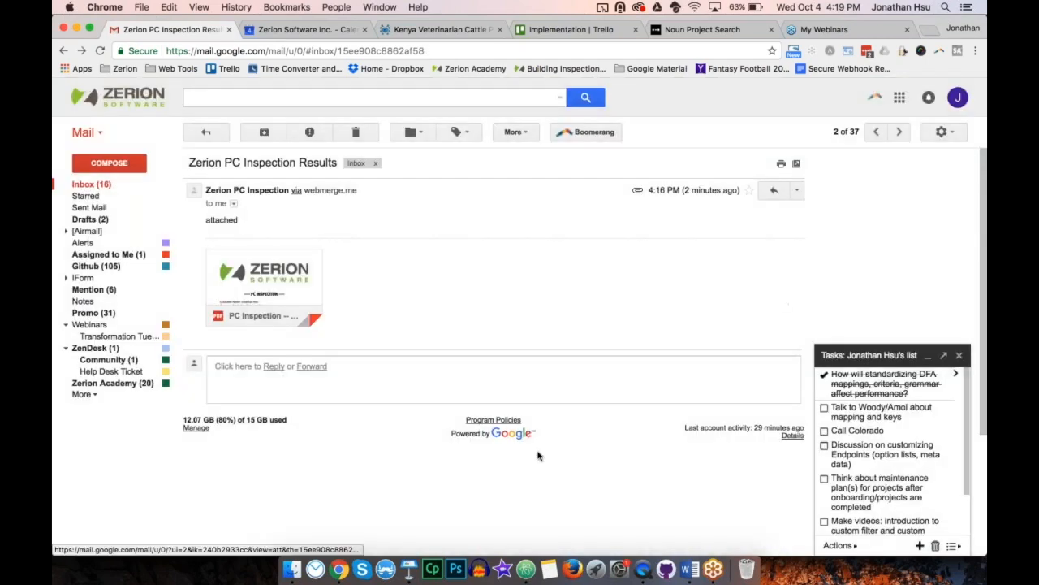
Step: Switch to Keynote and start the slideshow from the "How Can I Improve My Decision-Making?" slide
{"action": "left_click", "coordinate": [409, 570]}
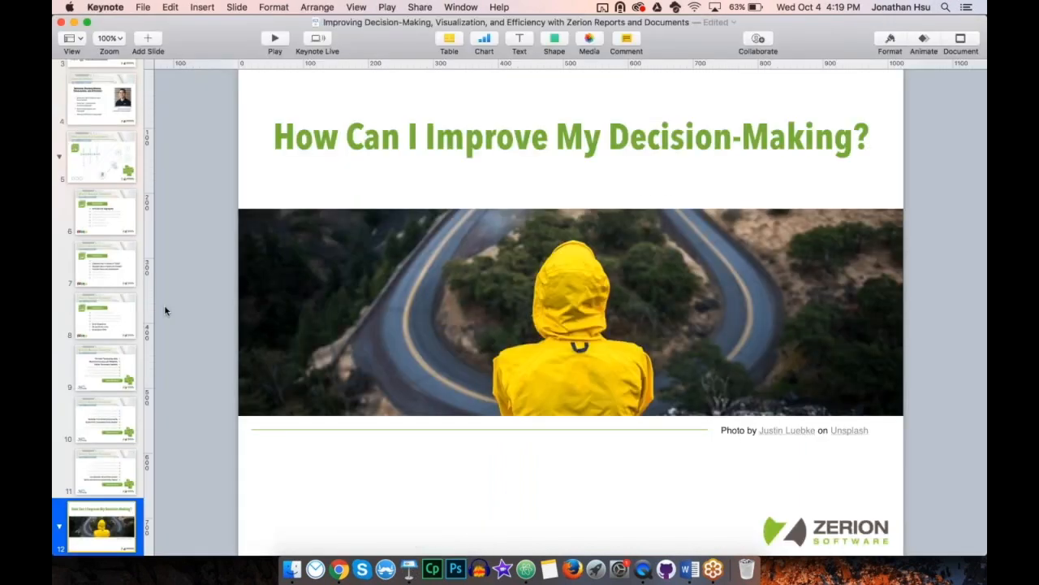
{"action": "left_click", "coordinate": [274, 40]}
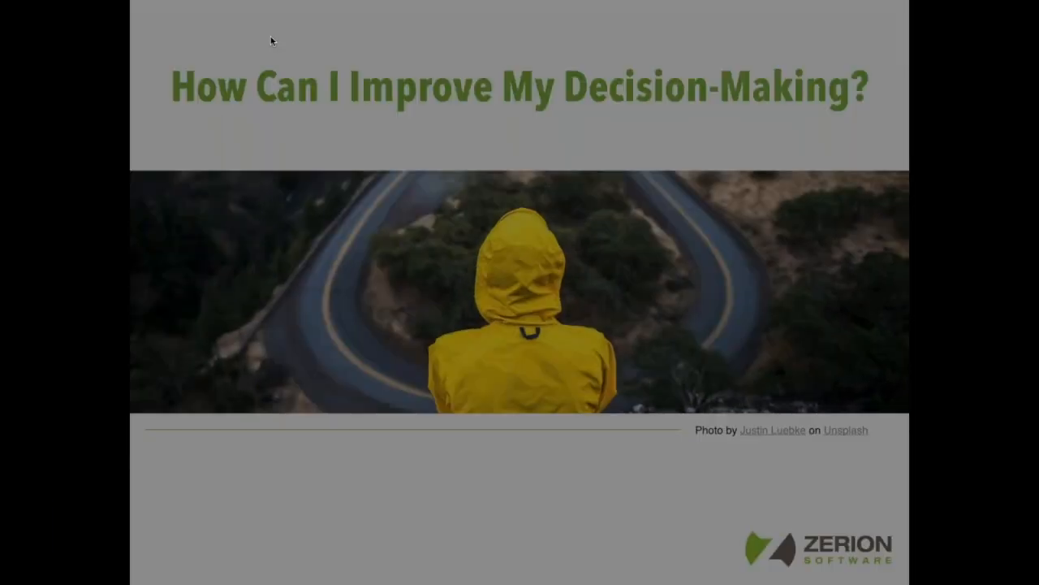
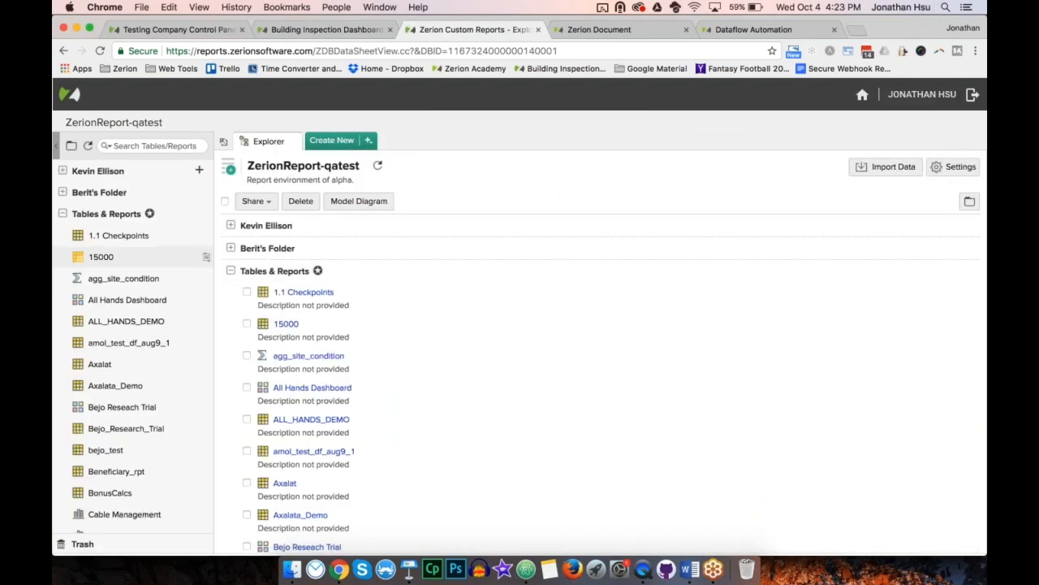
Step: Search the tables and reports for "pc" and open the PC Inspection dashboard to view its charts
{"action": "left_click", "coordinate": [163, 143]}
{"action": "type", "text": "pc"}
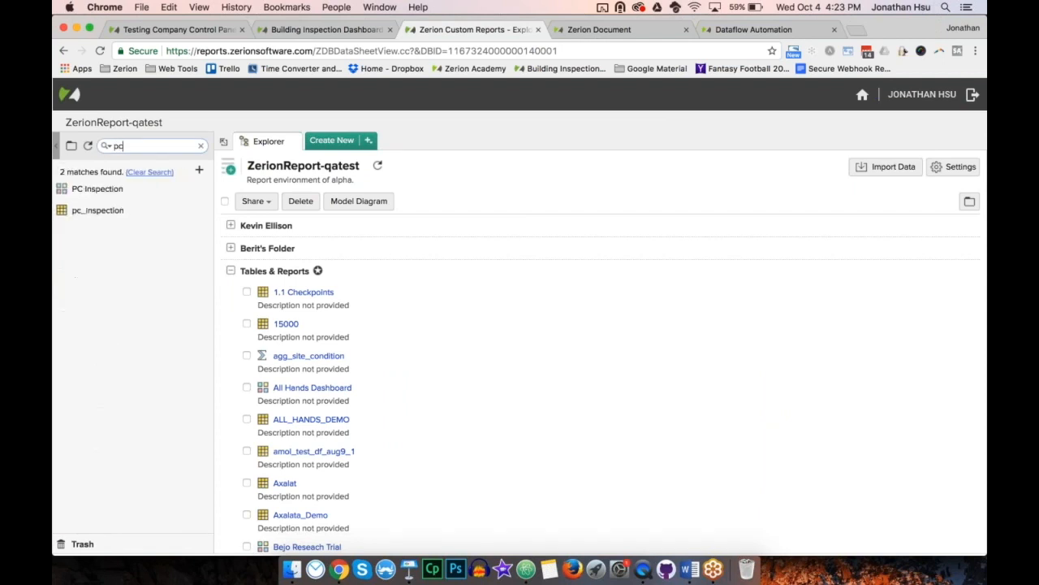
{"action": "left_click", "coordinate": [86, 189]}
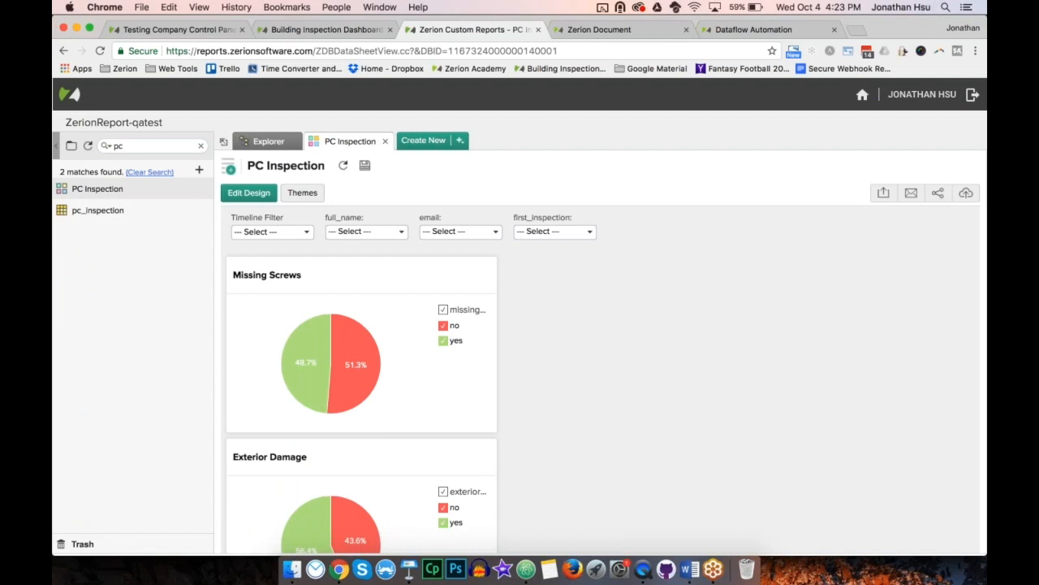
{"action": "scroll", "coordinate": [553, 285], "scroll_direction": "down", "scroll_amount": 7}
{"action": "scroll", "coordinate": [553, 276], "scroll_direction": "up", "scroll_amount": 7}
Step: Filter the dashboard's first_inspection field to repeat_inspection, review the charts, and reset that filter
{"action": "left_click", "coordinate": [278, 234]}
{"action": "left_click", "coordinate": [546, 231]}
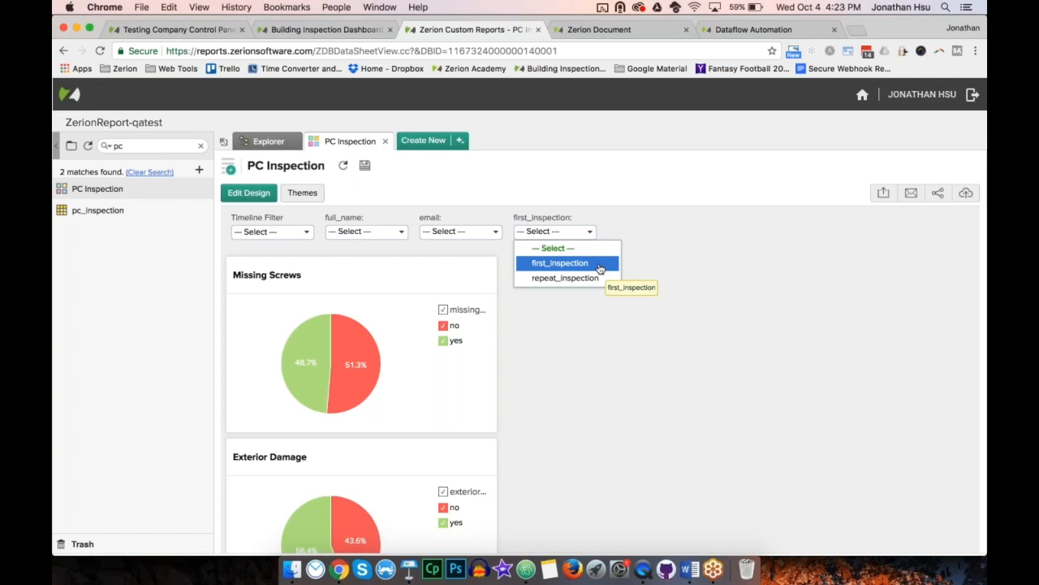
{"action": "left_click", "coordinate": [598, 278]}
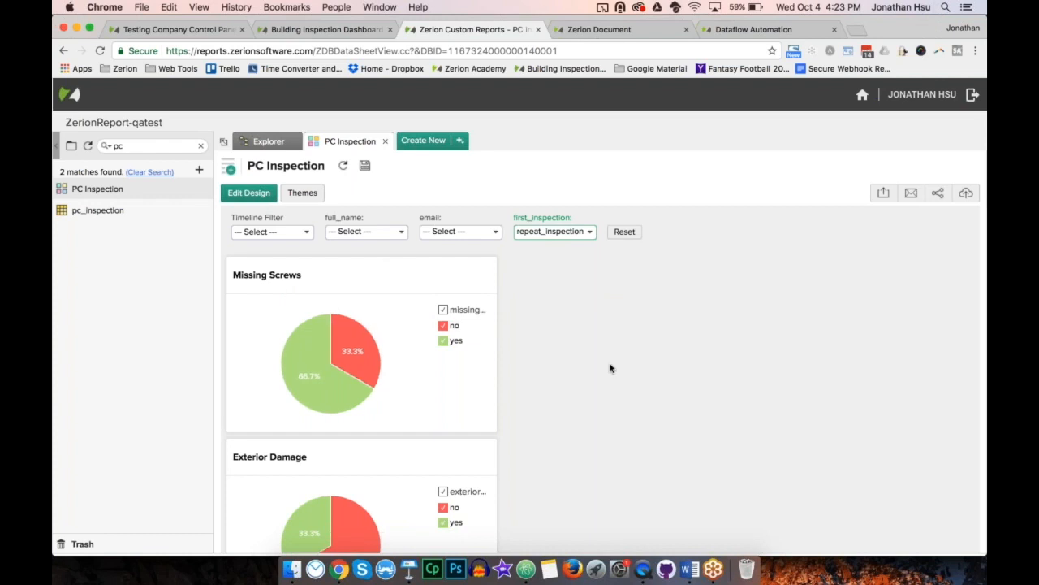
{"action": "scroll", "coordinate": [610, 368], "scroll_direction": "down", "scroll_amount": 5}
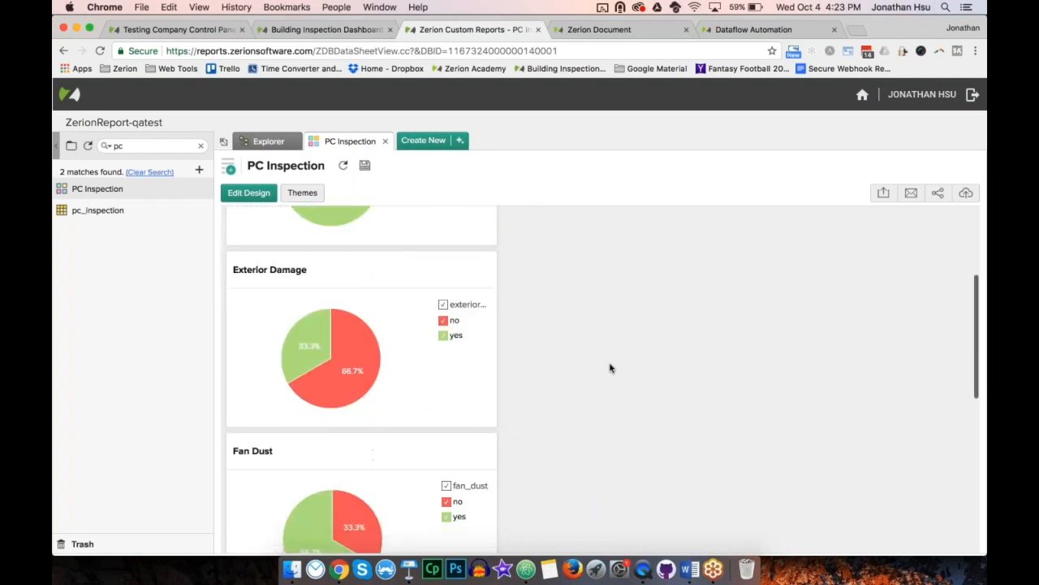
{"action": "scroll", "coordinate": [611, 368], "scroll_direction": "down", "scroll_amount": 3}
{"action": "scroll", "coordinate": [611, 368], "scroll_direction": "up", "scroll_amount": 3}
{"action": "scroll", "coordinate": [611, 368], "scroll_direction": "up", "scroll_amount": 5}
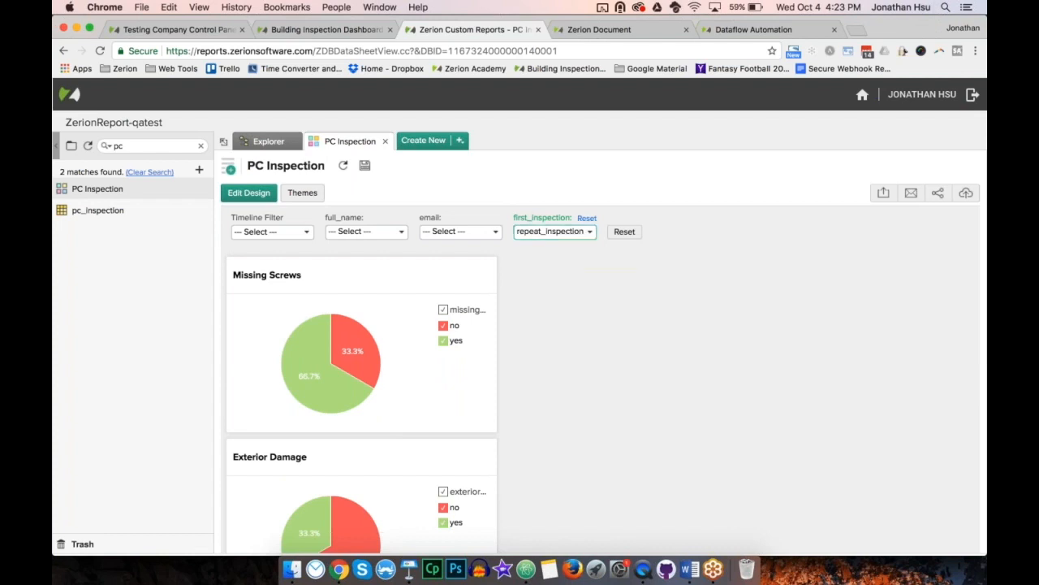
{"action": "left_click", "coordinate": [587, 218]}
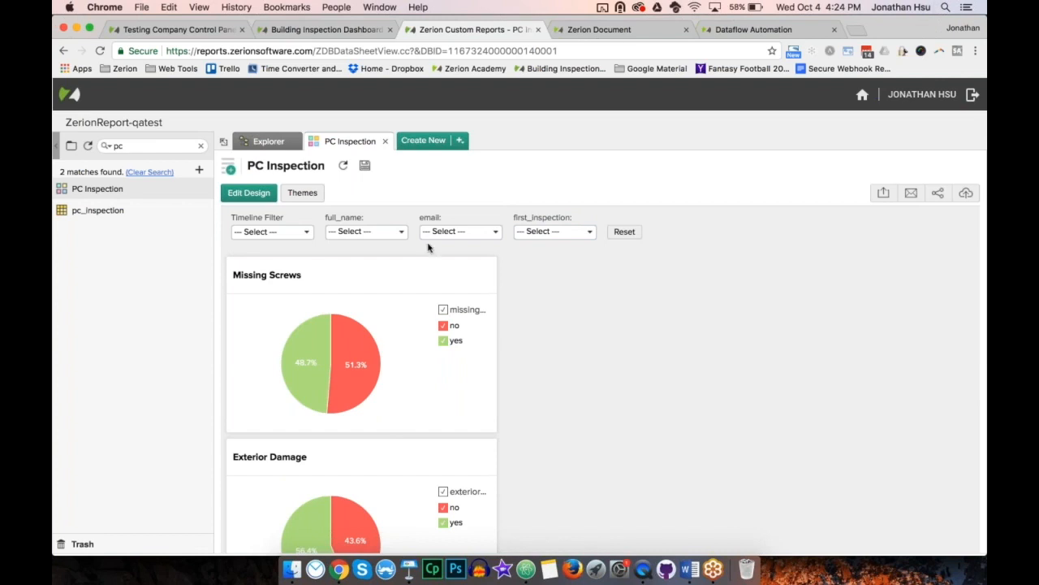
Step: Filter the dashboard's full_name field to the presenter's own name and review the filtered charts
{"action": "left_click", "coordinate": [400, 233]}
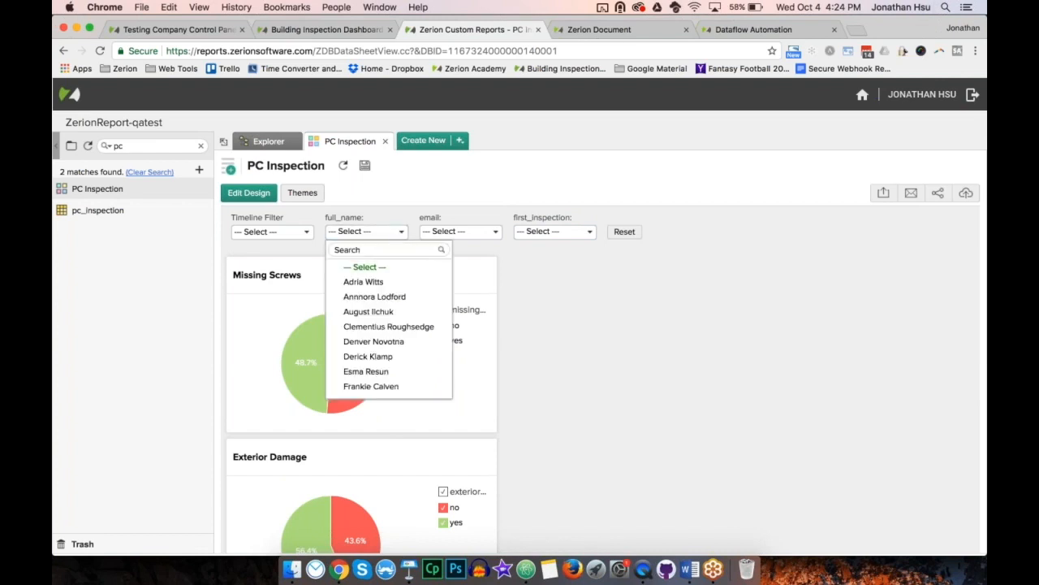
{"action": "scroll", "coordinate": [413, 311], "scroll_direction": "down", "scroll_amount": 5}
{"action": "scroll", "coordinate": [414, 311], "scroll_direction": "down", "scroll_amount": 1}
{"action": "scroll", "coordinate": [414, 311], "scroll_direction": "up", "scroll_amount": 1}
{"action": "left_click", "coordinate": [408, 298]}
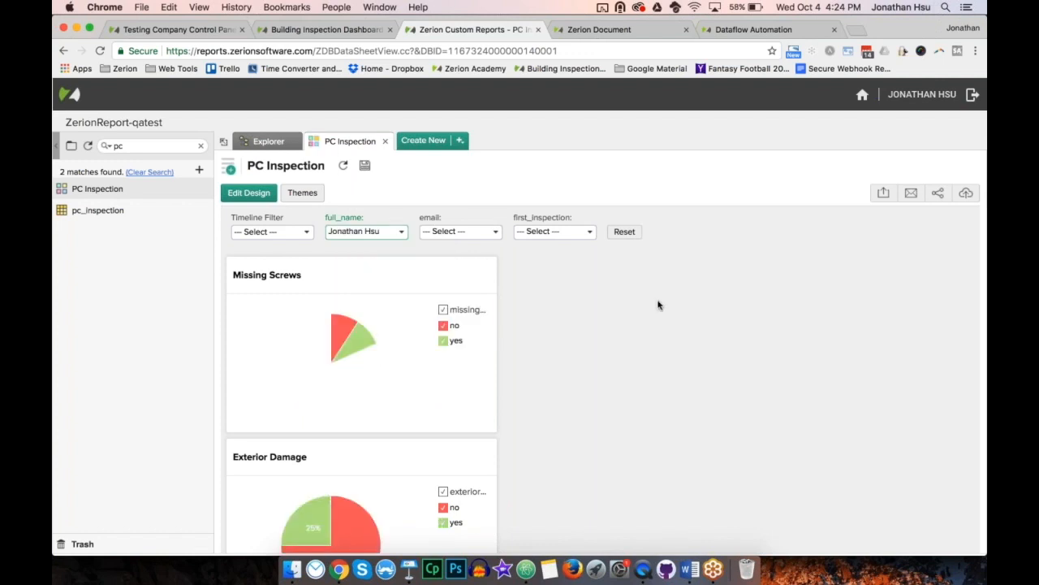
{"action": "scroll", "coordinate": [644, 354], "scroll_direction": "down", "scroll_amount": 5}
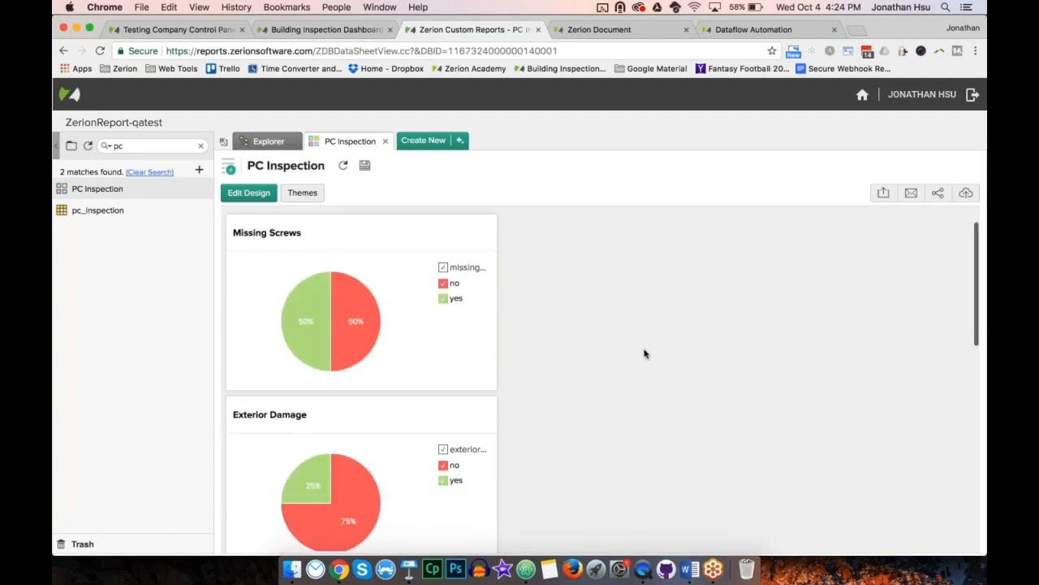
{"action": "scroll", "coordinate": [644, 353], "scroll_direction": "down", "scroll_amount": 6}
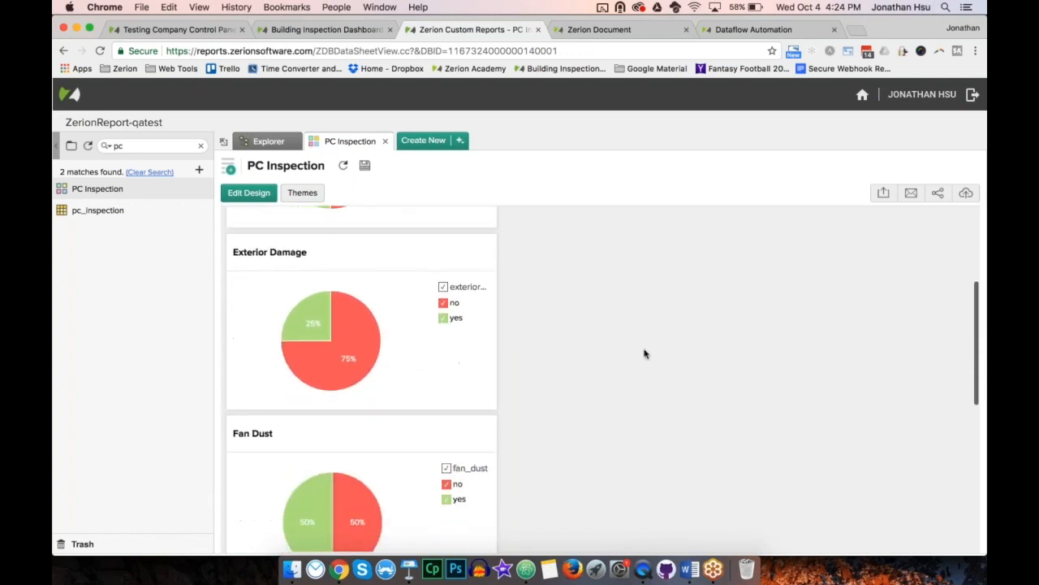
{"action": "scroll", "coordinate": [644, 353], "scroll_direction": "up", "scroll_amount": 11}
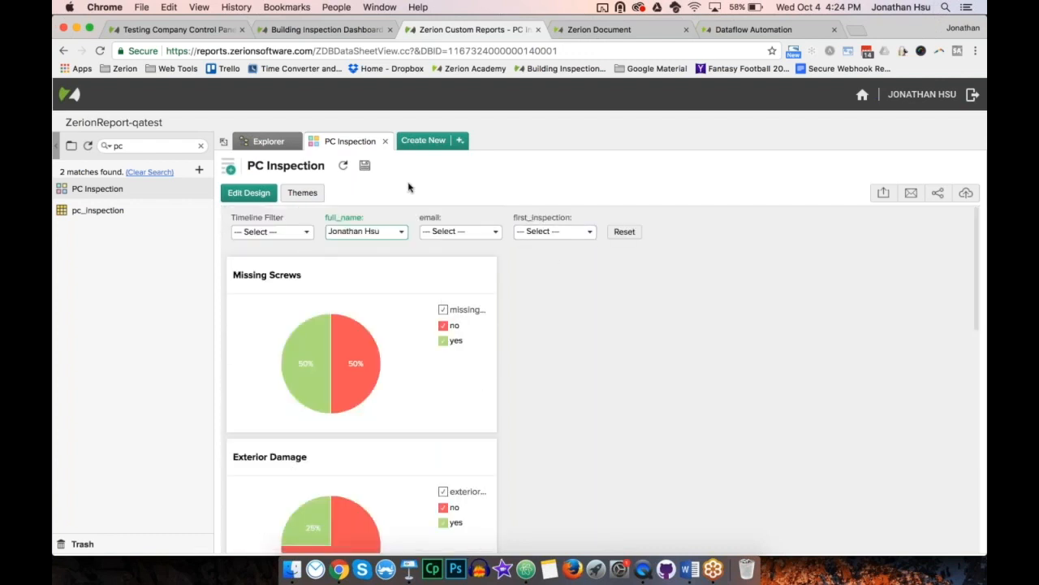
Step: Switch to Keynote, play from the "Navigate Through a Sea of Data" slide, advance to "Distributed Views" and exit the slideshow
{"action": "left_click", "coordinate": [409, 574]}
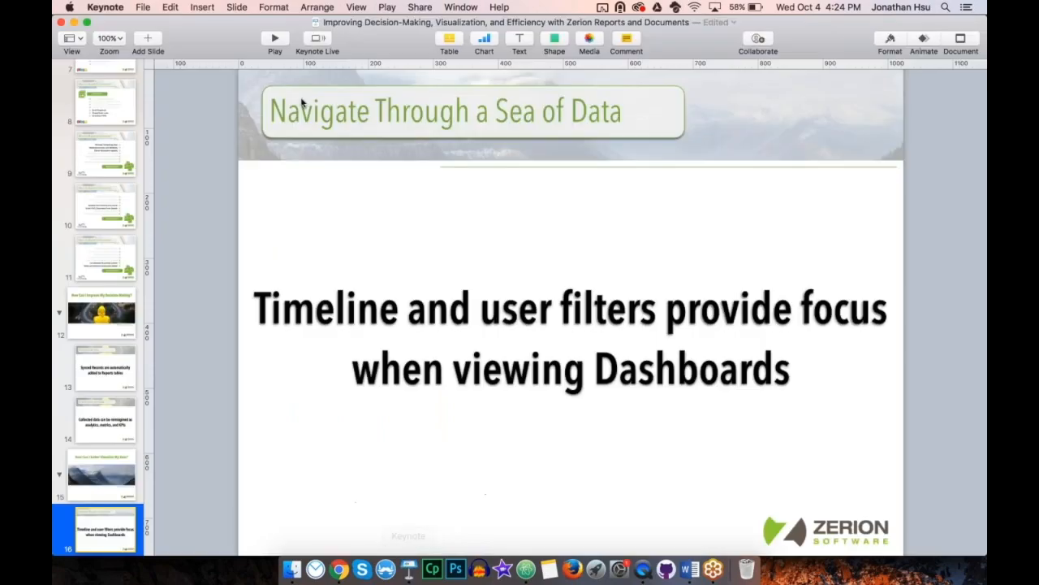
{"action": "left_click", "coordinate": [265, 42]}
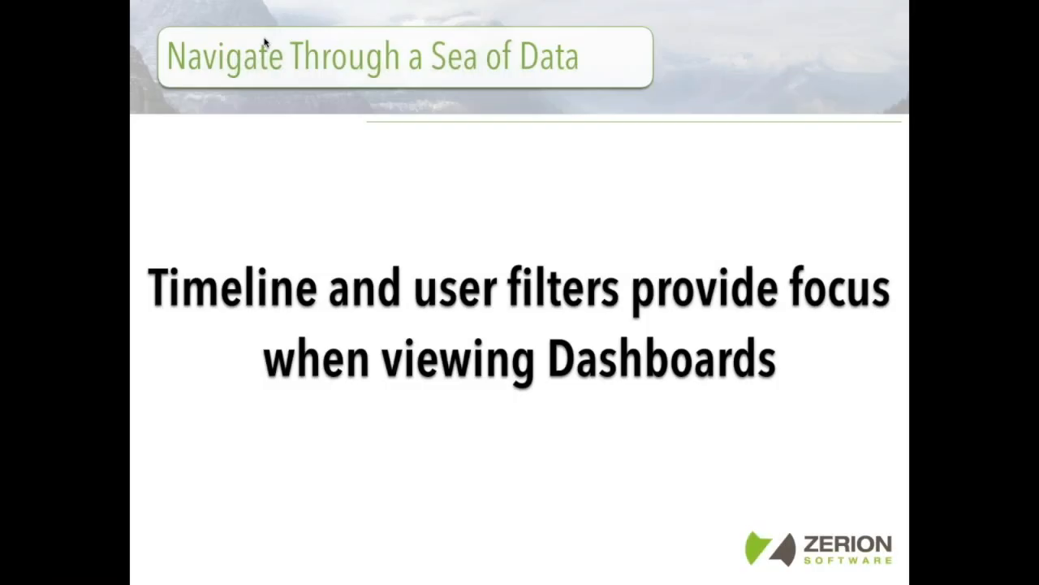
{"action": "key", "text": "Right"}
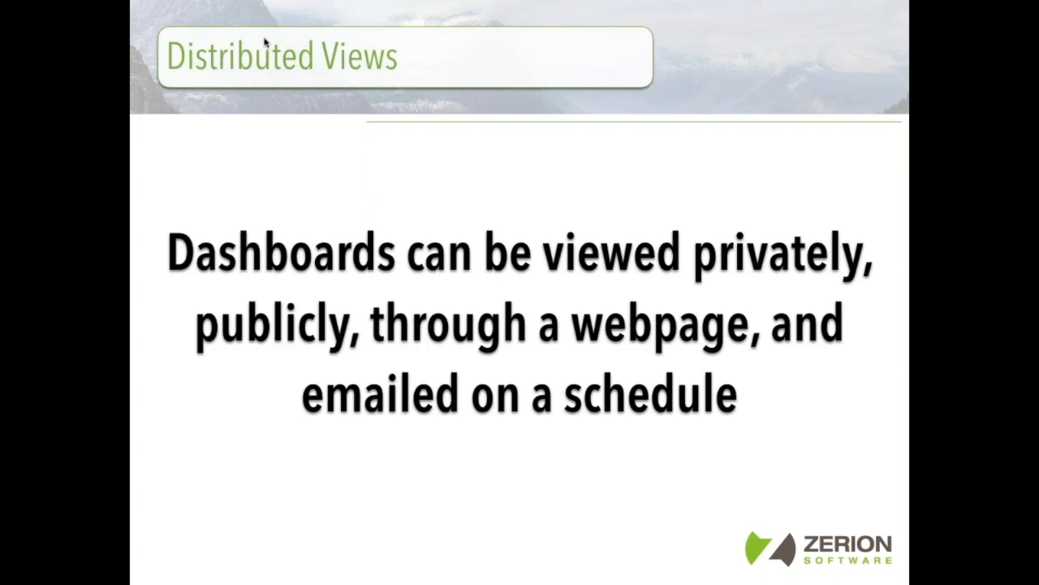
{"action": "key", "text": "Escape"}
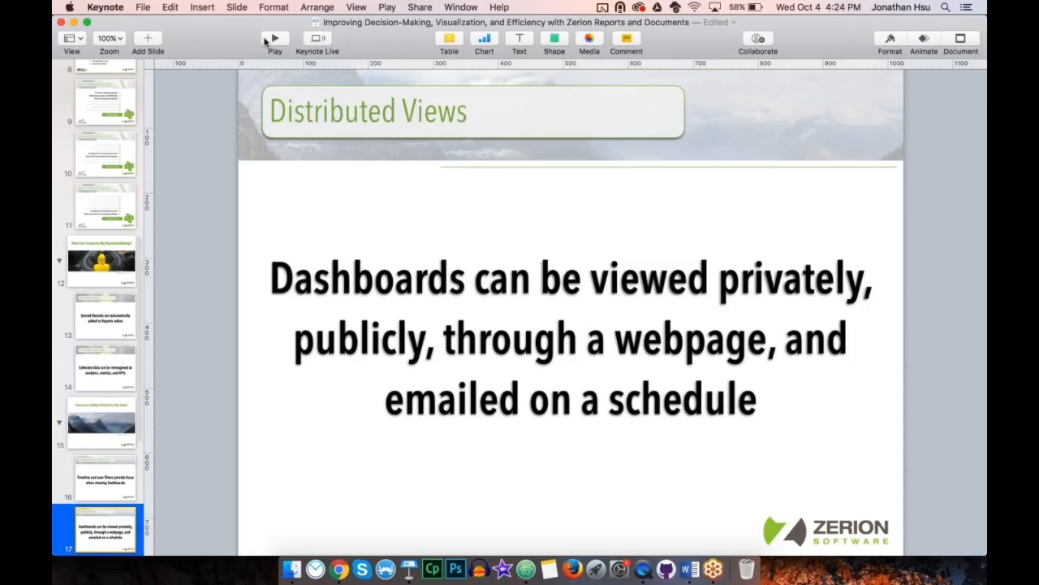
Step: Switch to Chrome and examine the dashboard's HTML and PDF export options without exporting
{"action": "key", "text": "super+Tab"}
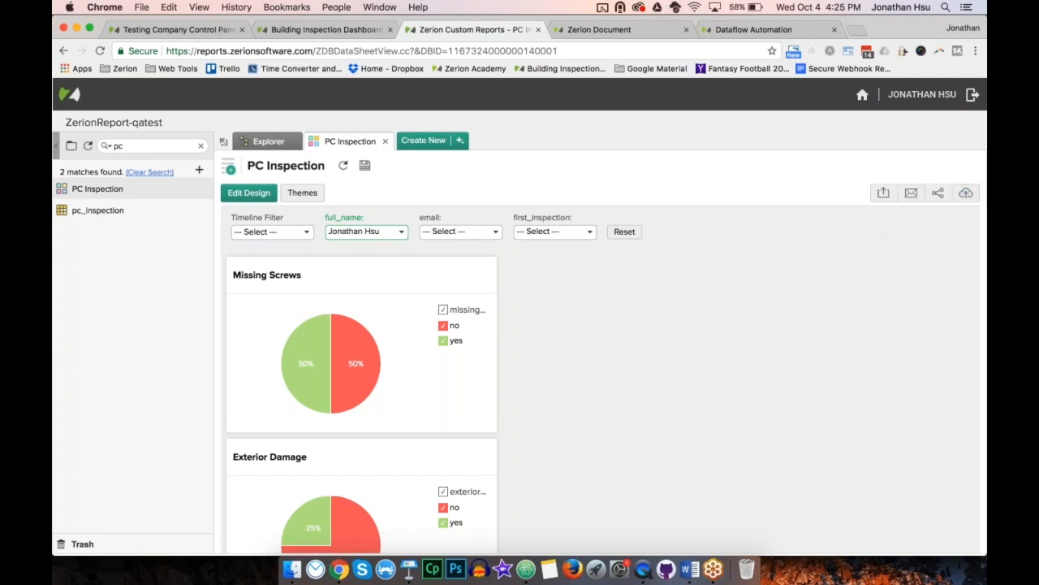
{"action": "left_click", "coordinate": [883, 195]}
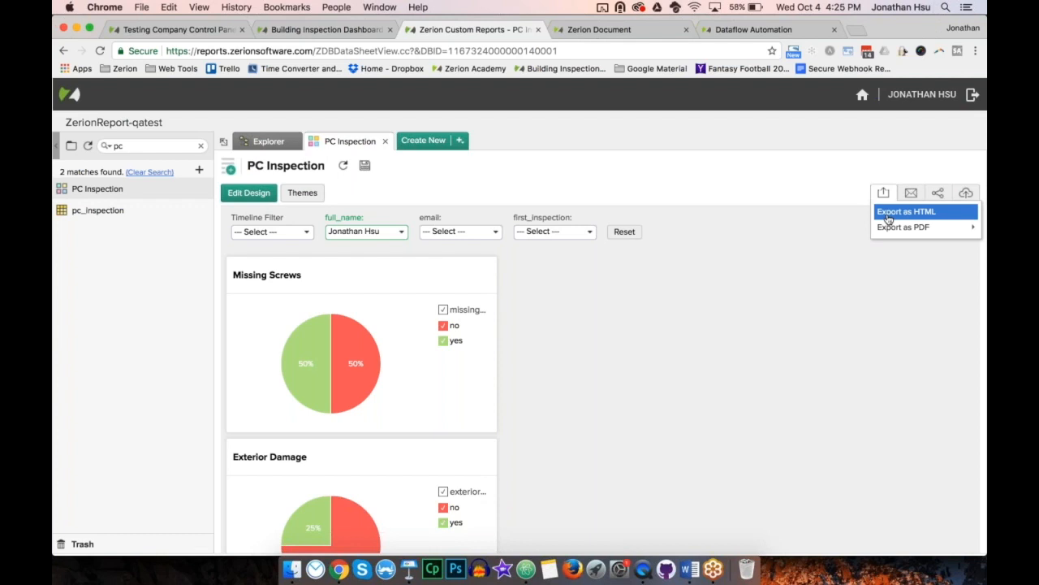
{"action": "mouse_move", "coordinate": [894, 227]}
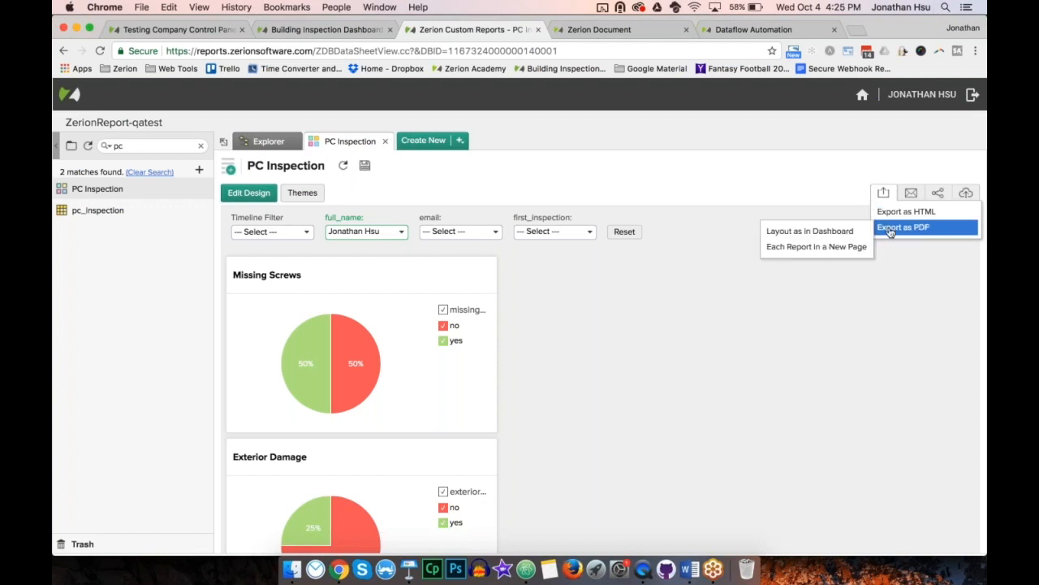
{"action": "left_click", "coordinate": [823, 187]}
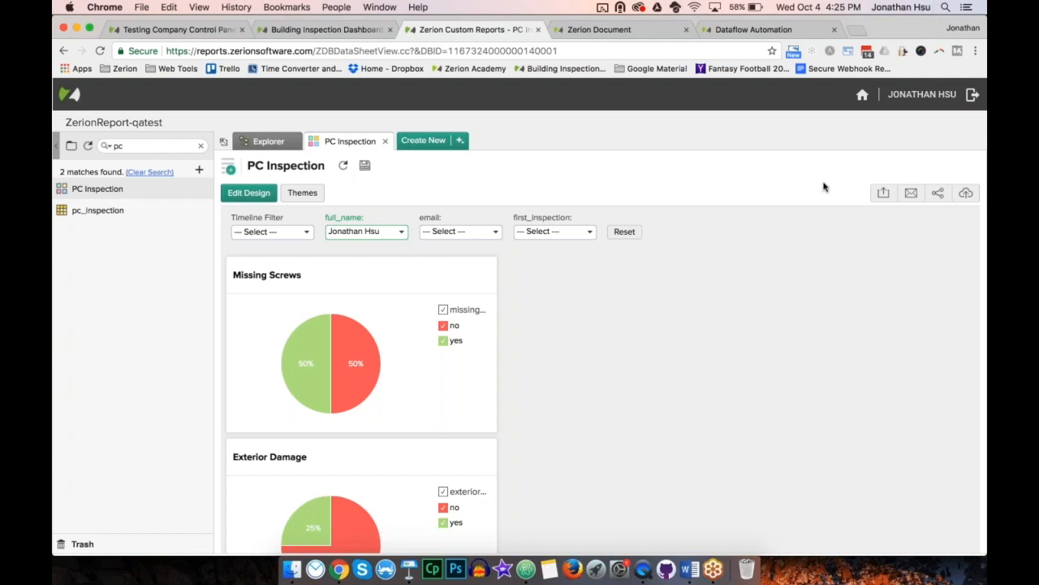
Step: Set up emailing the dashboard as a PDF with Layout as in Dashboard, and enter the recipient's email address
{"action": "left_click", "coordinate": [911, 194]}
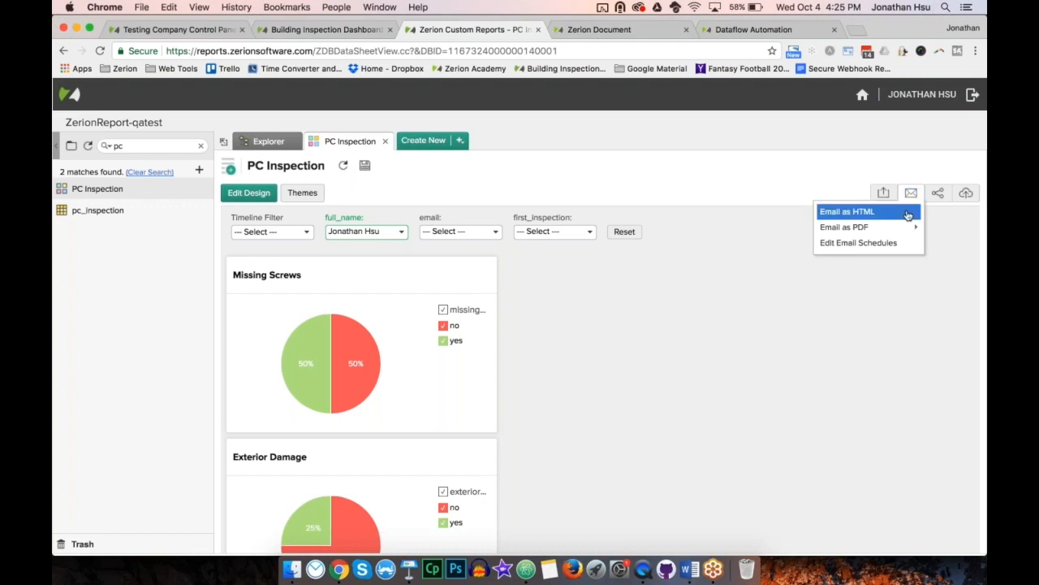
{"action": "mouse_move", "coordinate": [901, 228]}
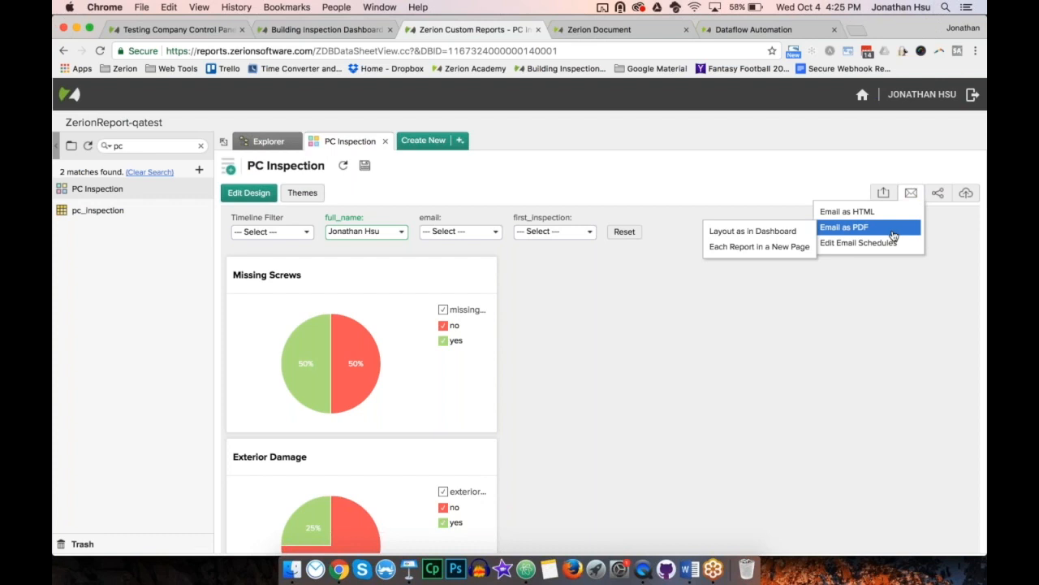
{"action": "left_click", "coordinate": [800, 233]}
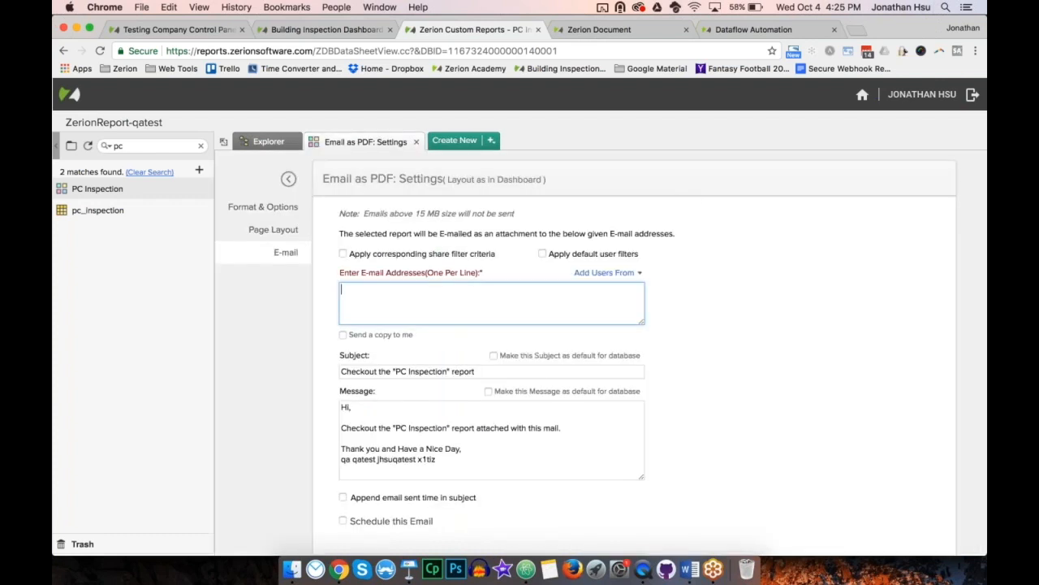
{"action": "left_click", "coordinate": [736, 299]}
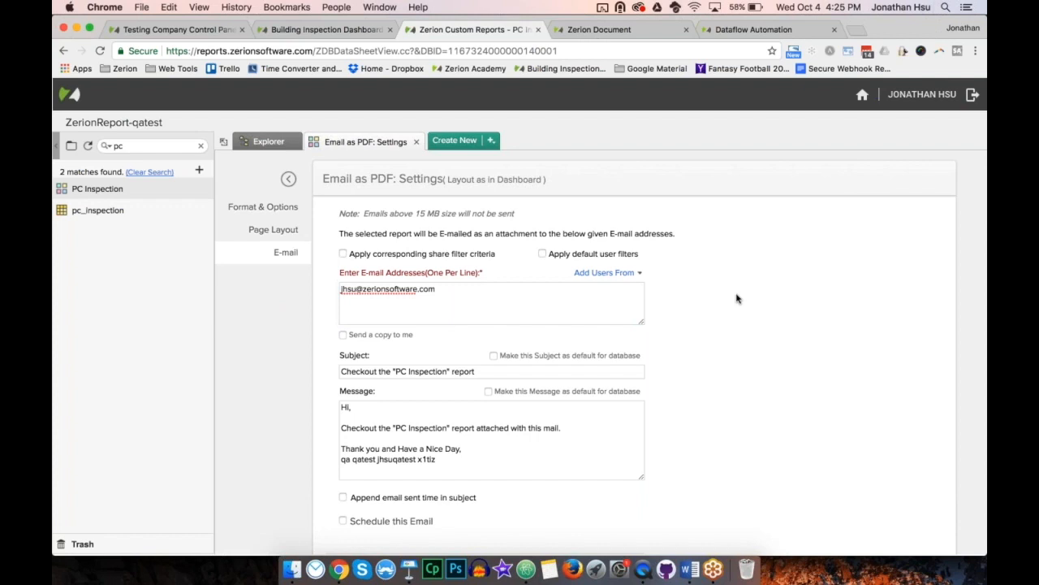
Step: Examine the default subject and message text of the PDF email
{"action": "left_click", "coordinate": [433, 371]}
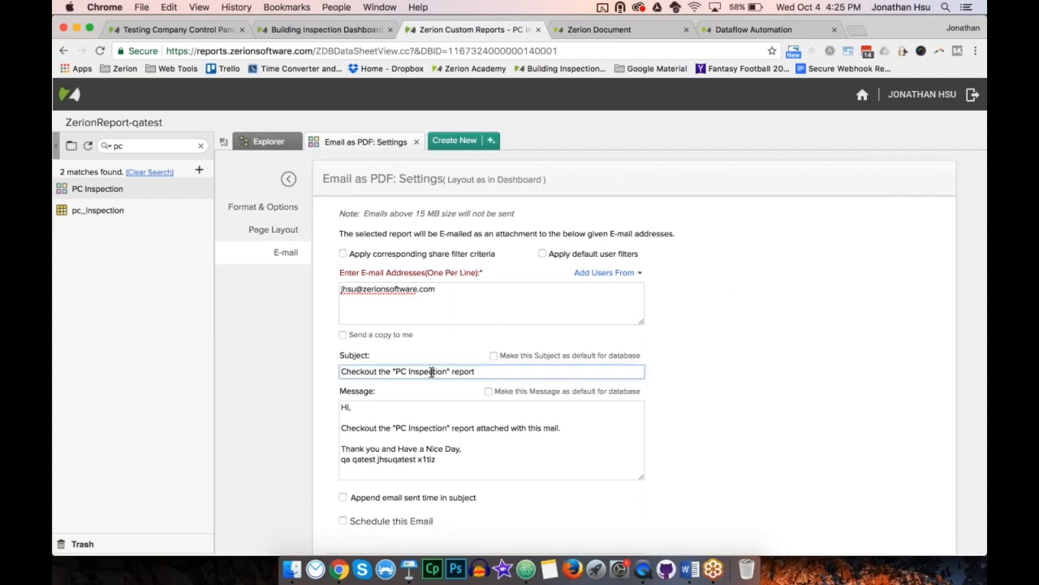
{"action": "left_click", "coordinate": [403, 427]}
{"action": "left_click_drag", "start_coordinate": [412, 459], "coordinate": [356, 408]}
{"action": "left_click", "coordinate": [389, 442]}
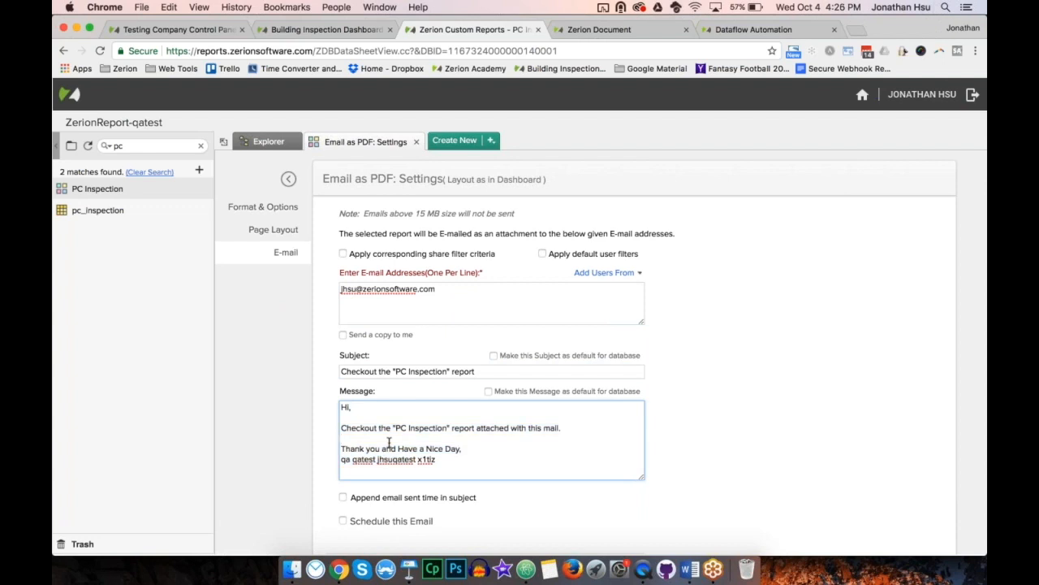
{"action": "key", "text": "Up"}
{"action": "key", "text": "Down"}
Step: Schedule the PDF email weekly, repeating every 1 week on Monday, and save the email schedule
{"action": "scroll", "coordinate": [314, 441], "scroll_direction": "down", "scroll_amount": 2}
{"action": "left_click", "coordinate": [342, 473]}
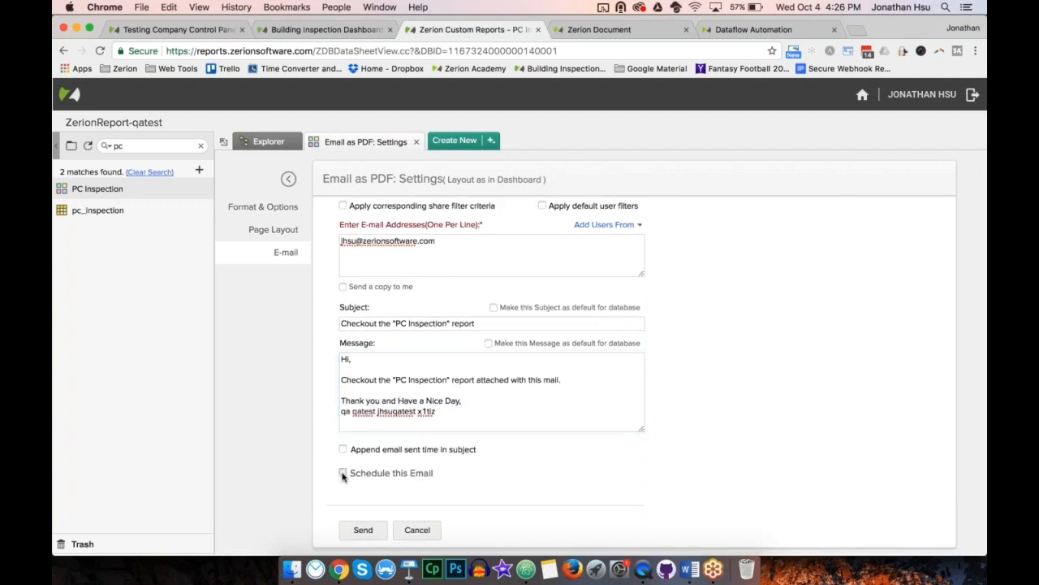
{"action": "scroll", "coordinate": [342, 476], "scroll_direction": "down", "scroll_amount": 5}
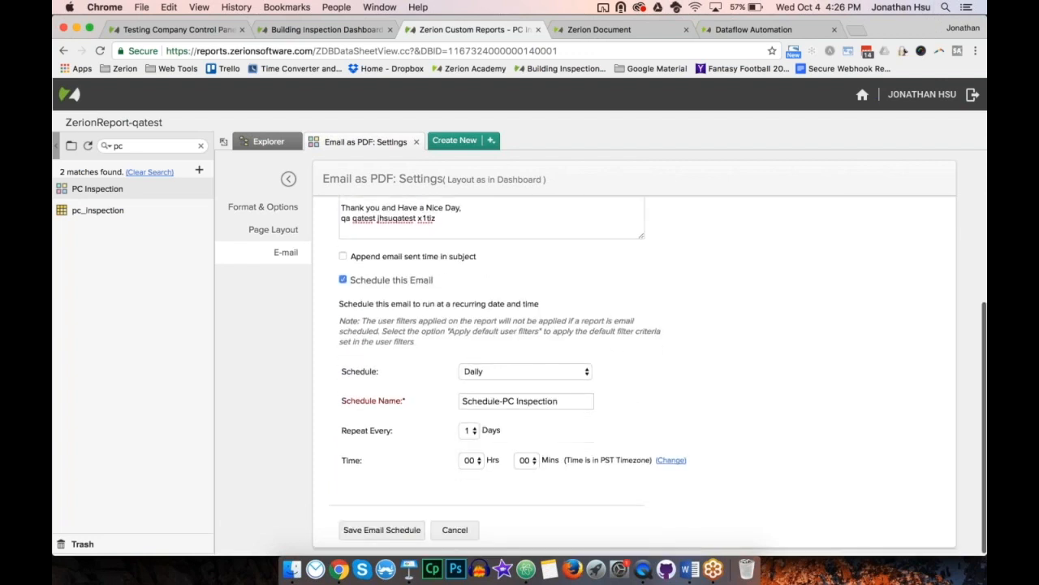
{"action": "left_click", "coordinate": [552, 374]}
{"action": "left_click", "coordinate": [536, 382]}
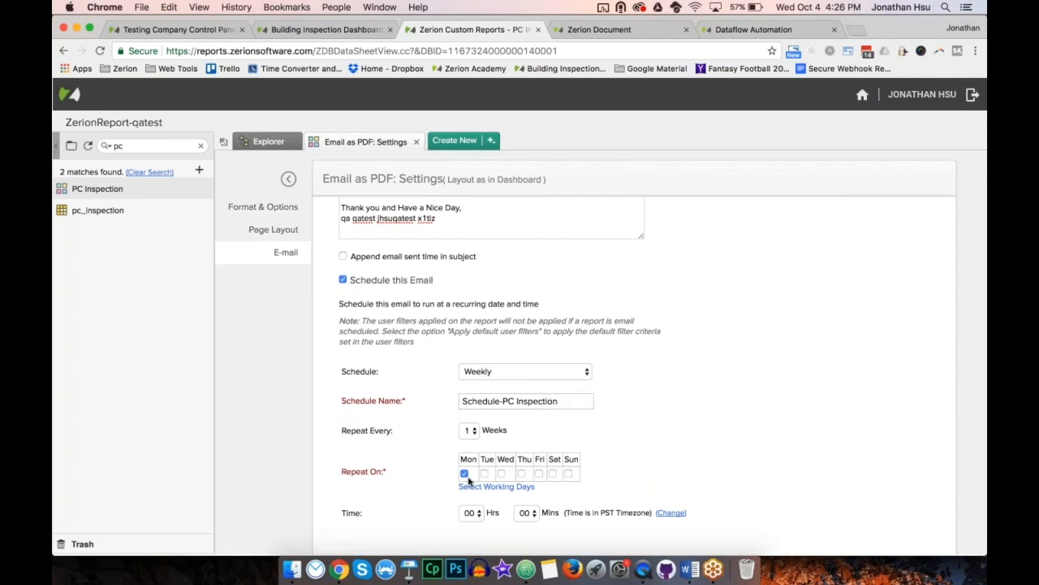
{"action": "scroll", "coordinate": [504, 480], "scroll_direction": "down", "scroll_amount": 2}
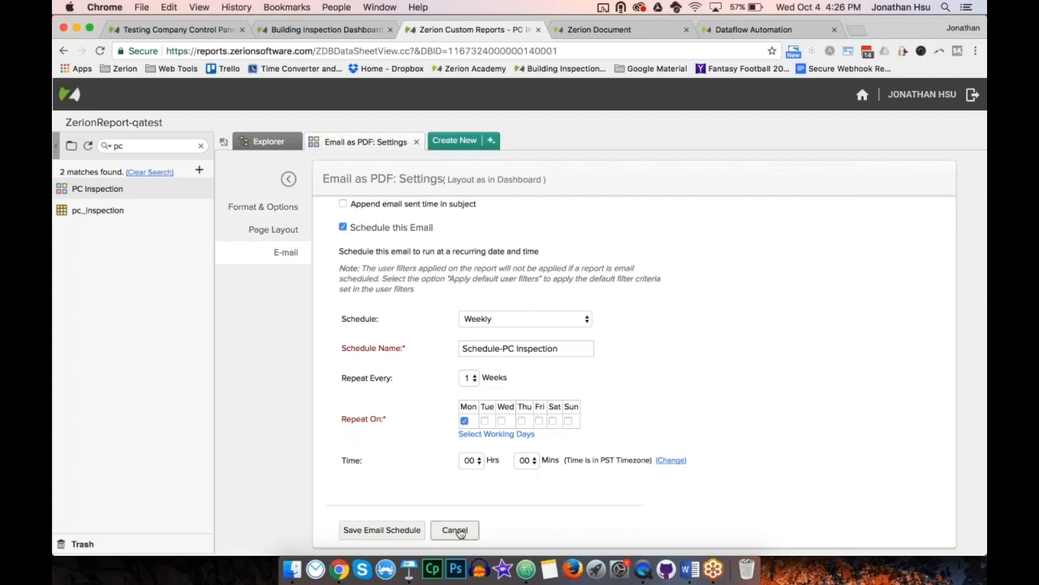
{"action": "left_click", "coordinate": [382, 529]}
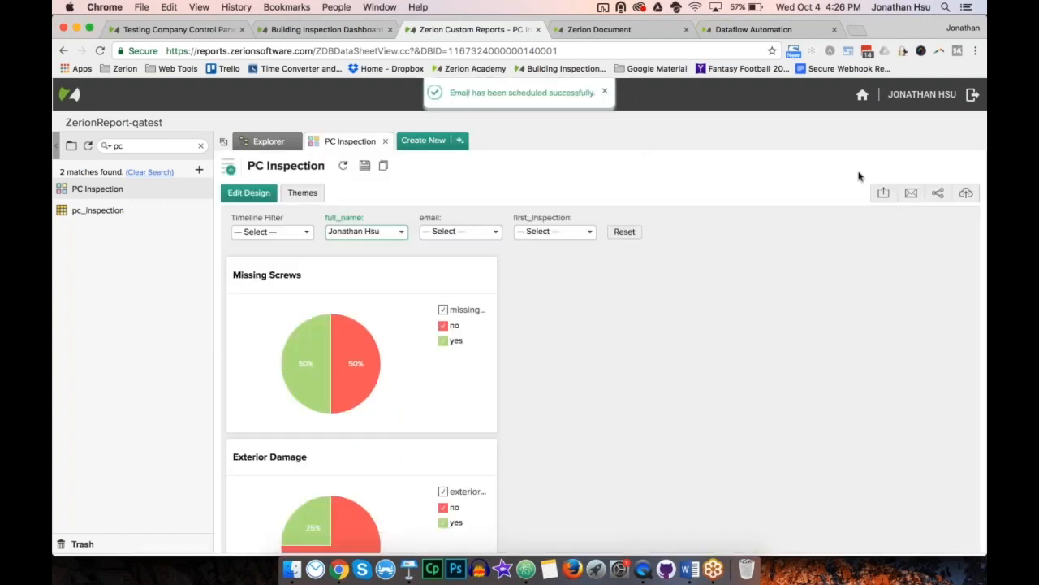
Step: View the permission options for making the PC Inspection view public, and close them without applying
{"action": "left_click", "coordinate": [937, 195]}
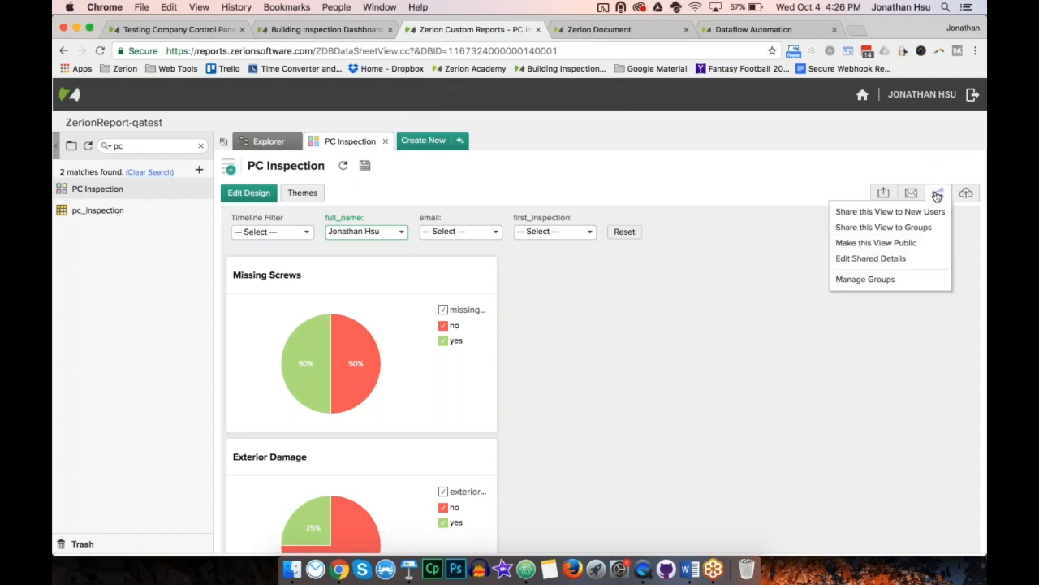
{"action": "left_click", "coordinate": [916, 248]}
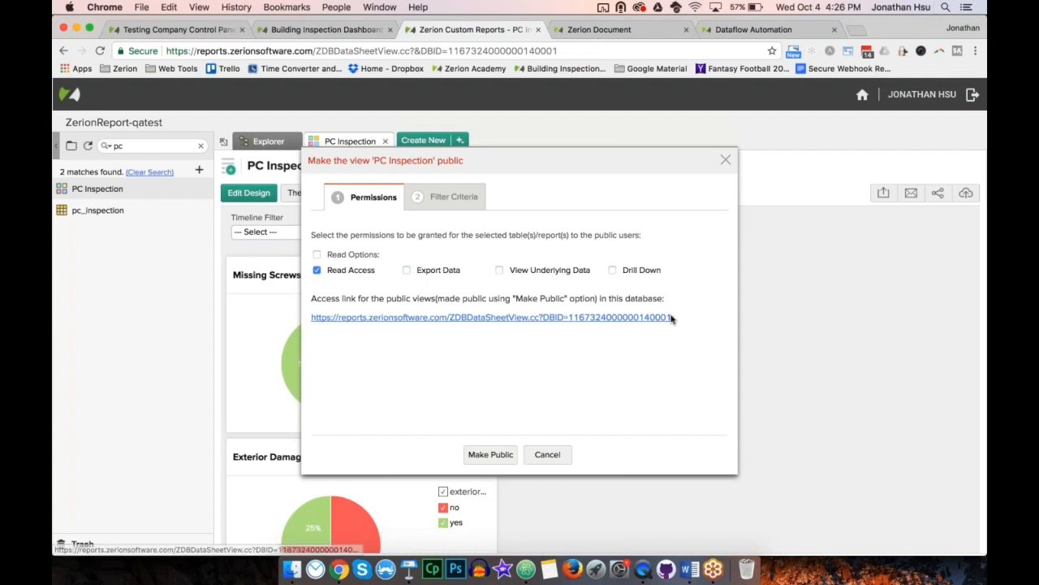
{"action": "left_click", "coordinate": [549, 456]}
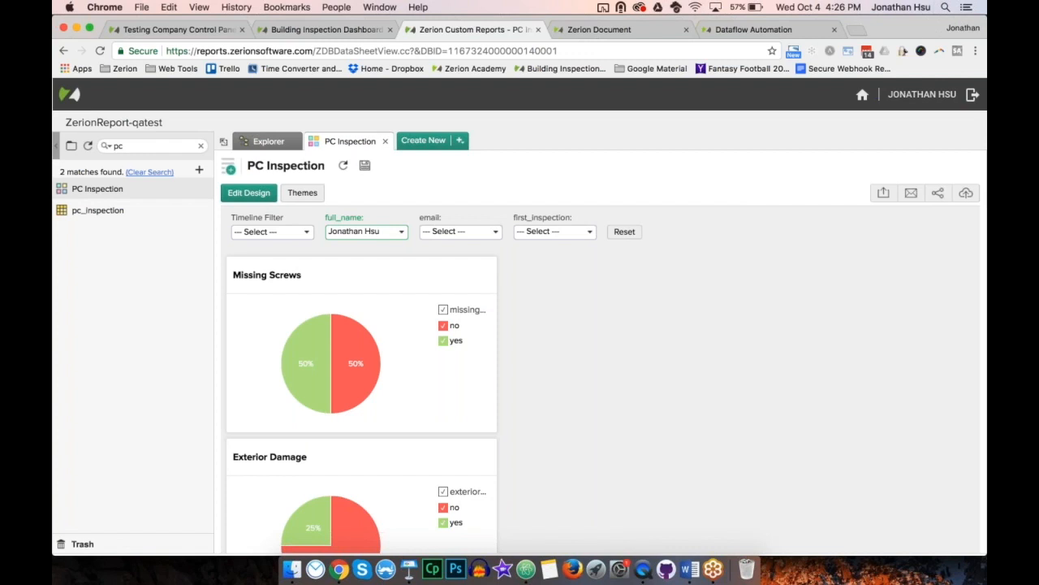
Step: For the PC Inspection permalink, choose Access without Login, regenerate the random key, and enable Auto Refresh every 120 secs
{"action": "left_click", "coordinate": [963, 197]}
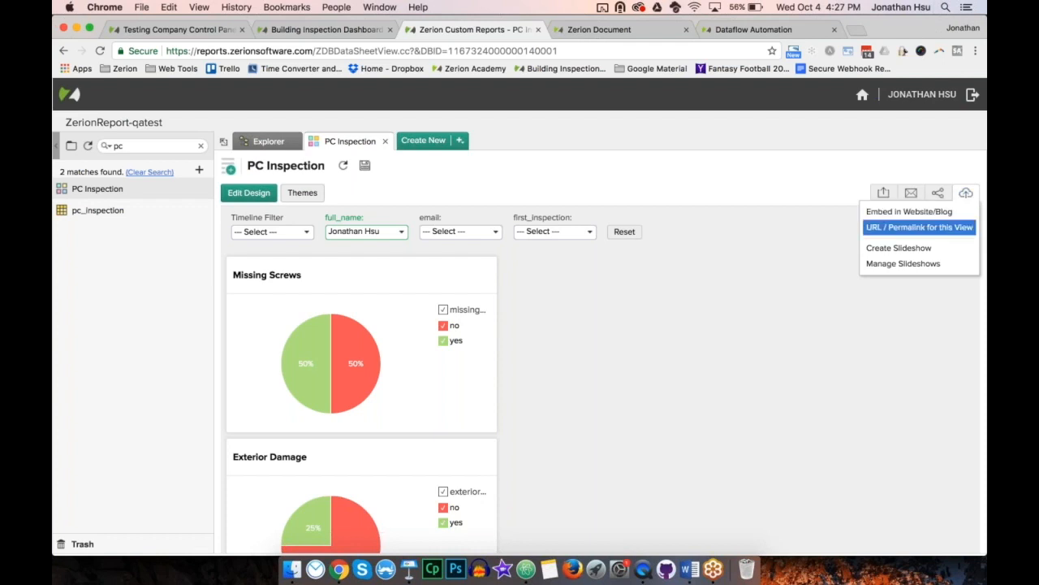
{"action": "left_click", "coordinate": [919, 227]}
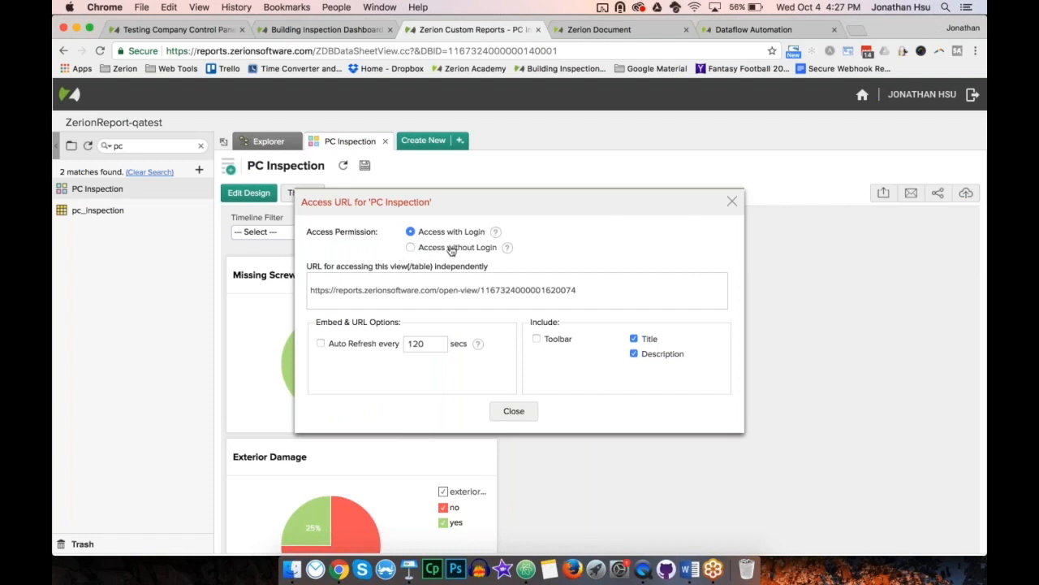
{"action": "left_click", "coordinate": [410, 248]}
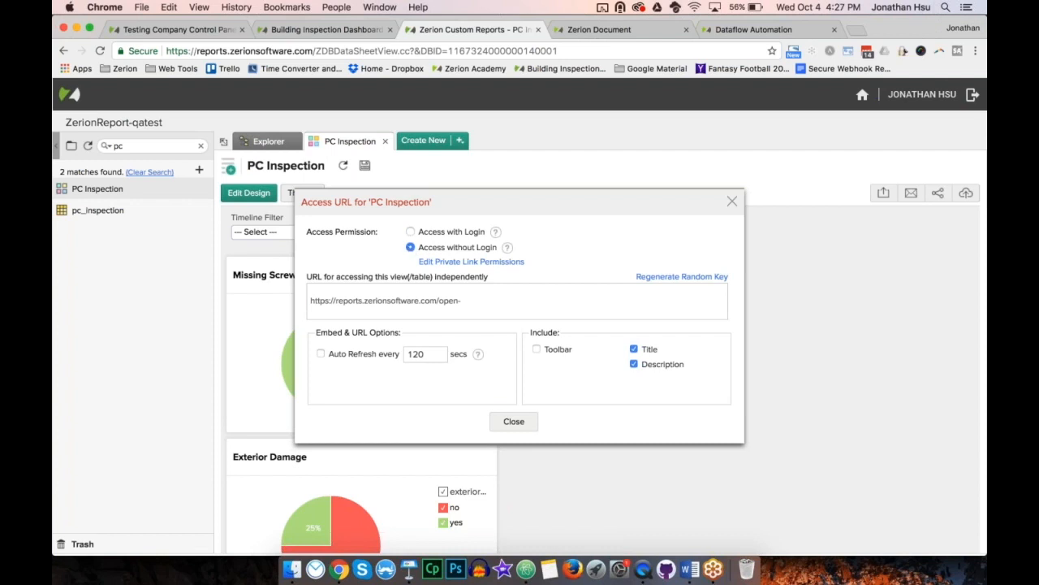
{"action": "left_click", "coordinate": [663, 280]}
{"action": "left_click", "coordinate": [494, 381]}
{"action": "left_click", "coordinate": [320, 353]}
Step: Copy the access URL for PC Inspection and close the URL settings
{"action": "left_click", "coordinate": [485, 301]}
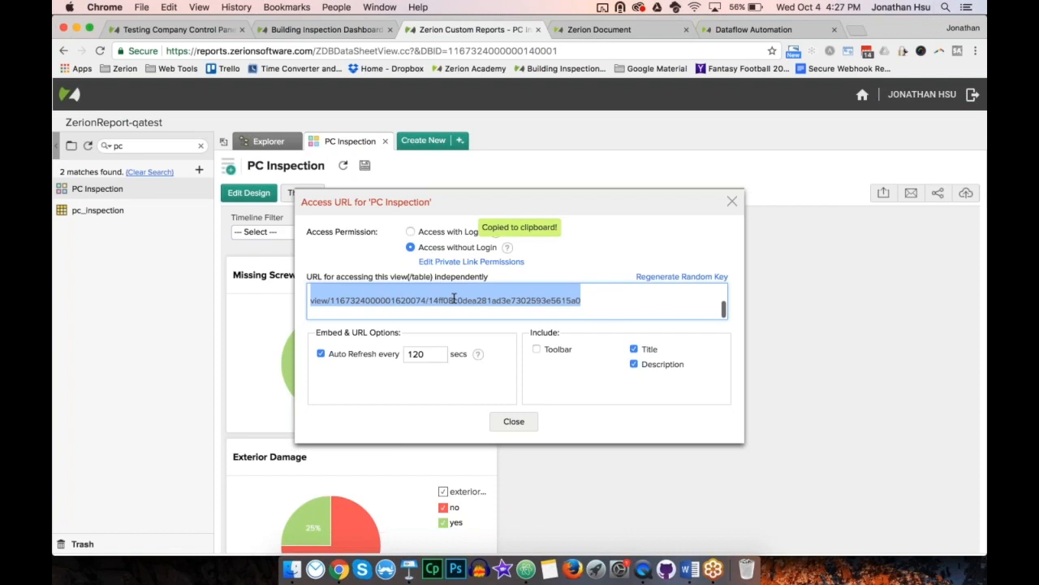
{"action": "key", "text": "super+c"}
{"action": "left_click", "coordinate": [513, 422]}
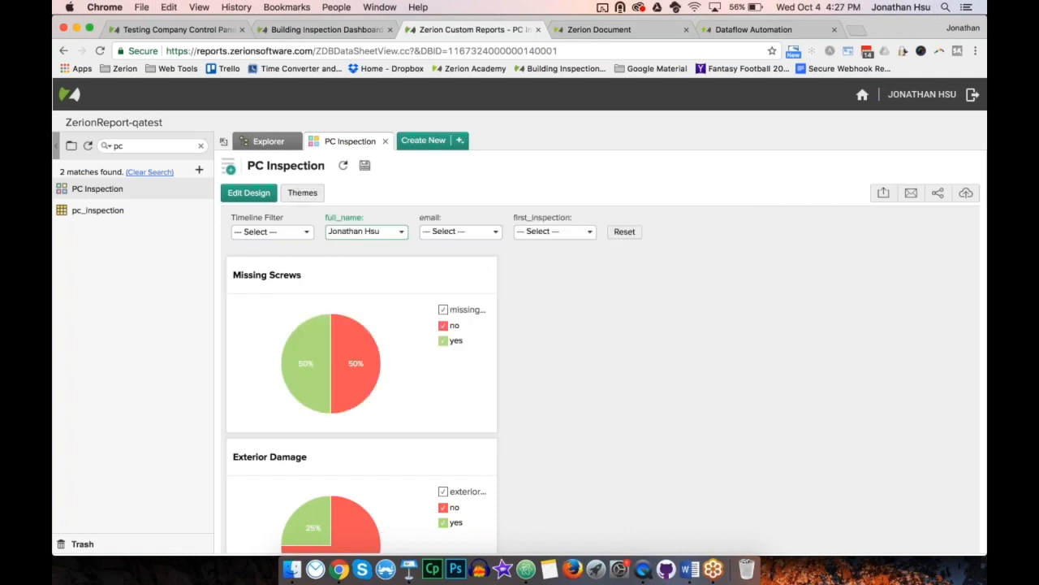
Step: View the publishing options for PC Inspection, including Embed in Website/Blog, and close them without choosing one
{"action": "left_click", "coordinate": [976, 46]}
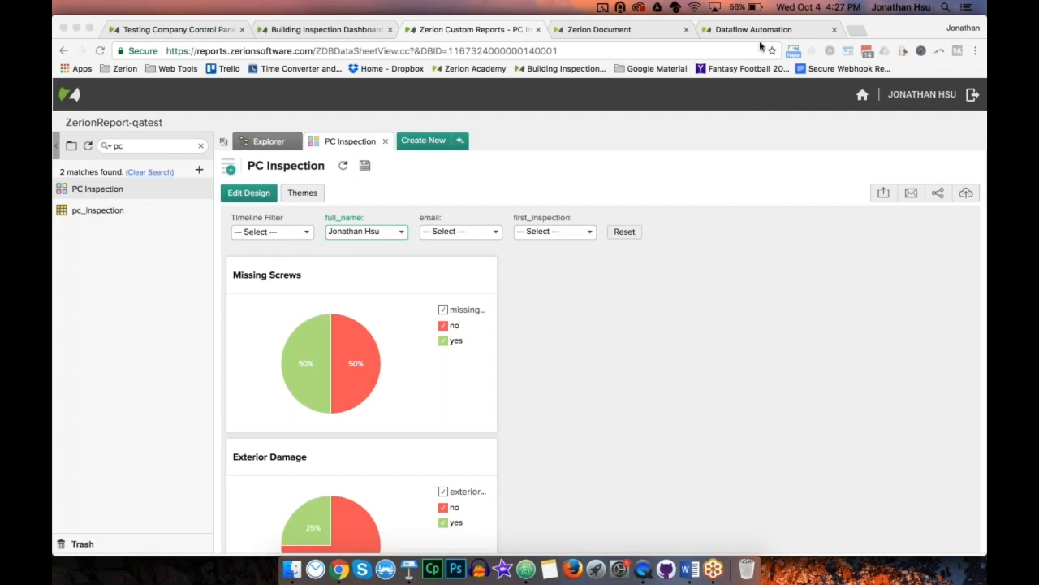
{"action": "left_click", "coordinate": [966, 193]}
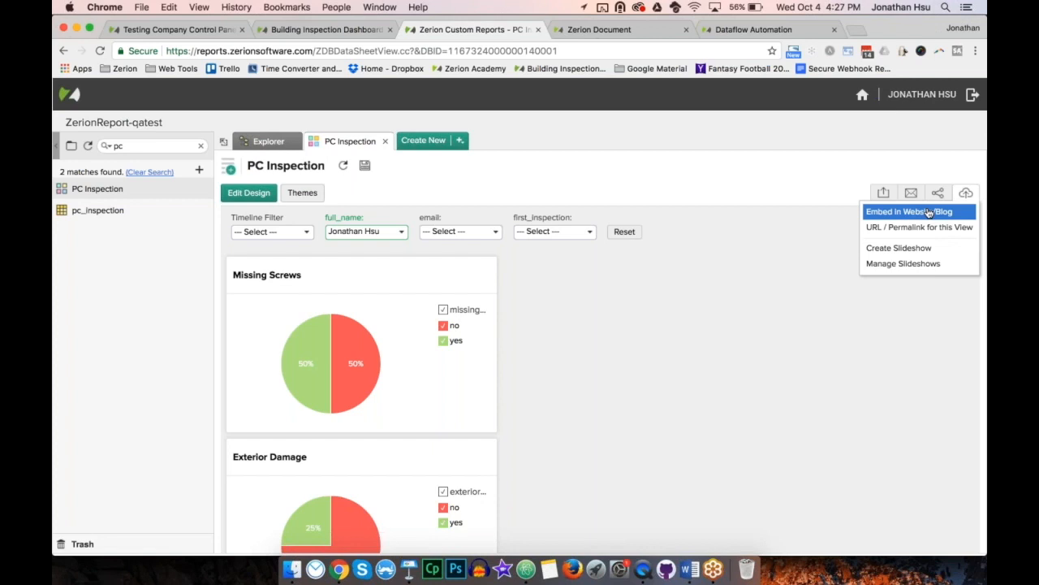
{"action": "left_click", "coordinate": [768, 178]}
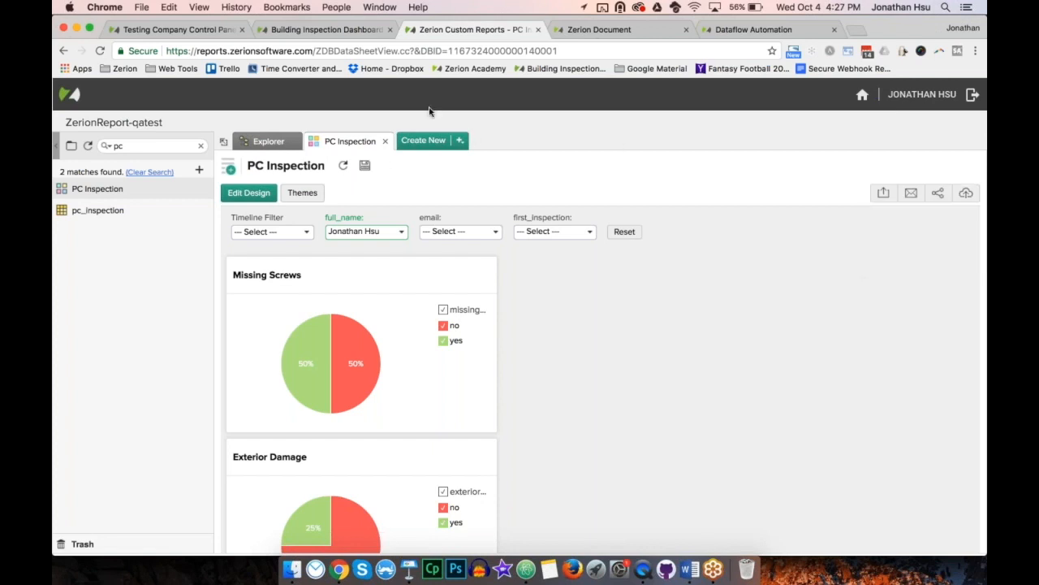
Step: Switch to the Building Inspection Dashboards web page and look over the dashboard embedded in it
{"action": "left_click", "coordinate": [328, 31]}
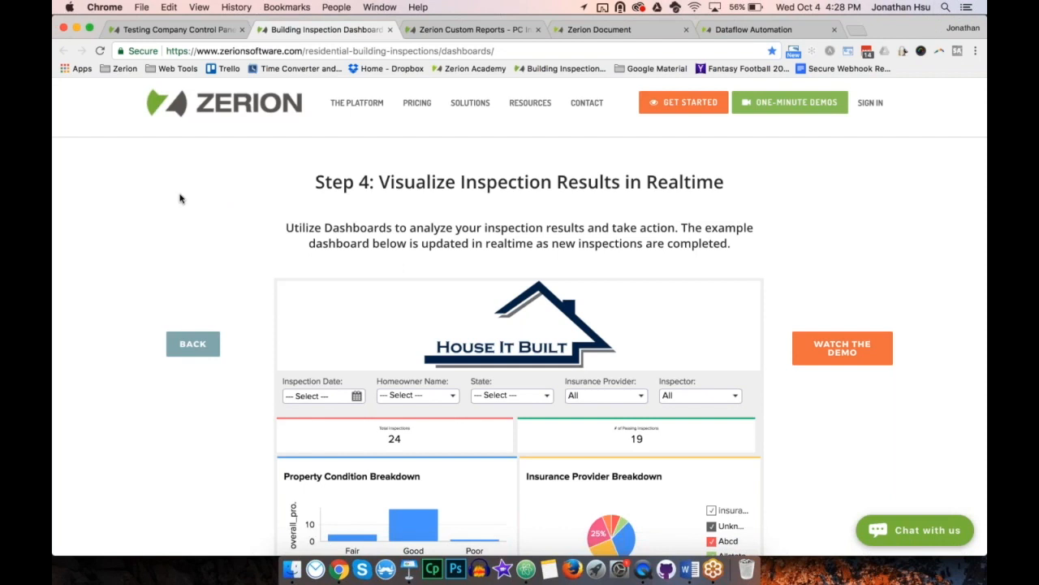
{"action": "scroll", "coordinate": [105, 344], "scroll_direction": "down", "scroll_amount": 5}
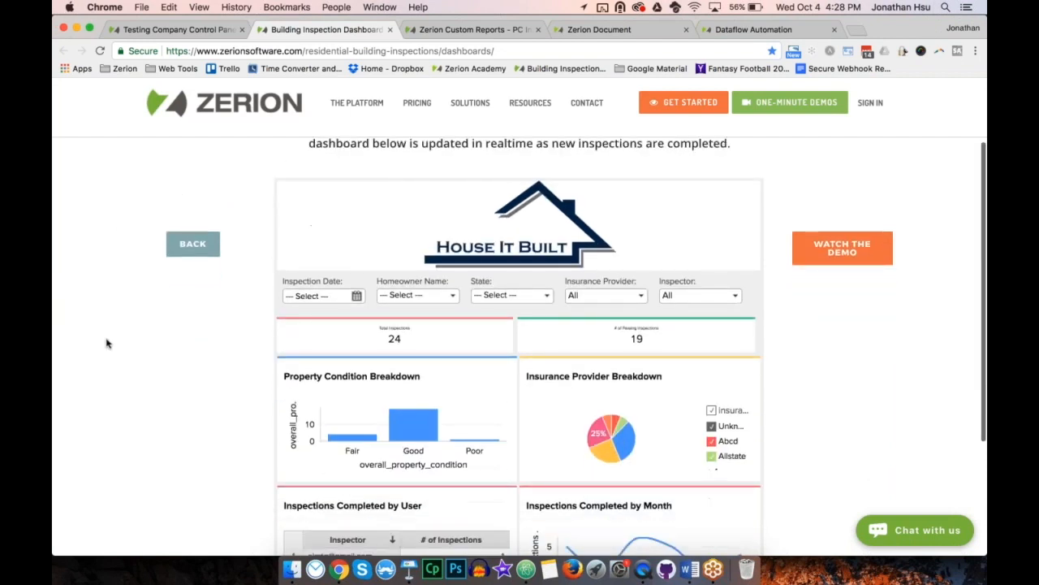
{"action": "scroll", "coordinate": [106, 343], "scroll_direction": "up", "scroll_amount": 1}
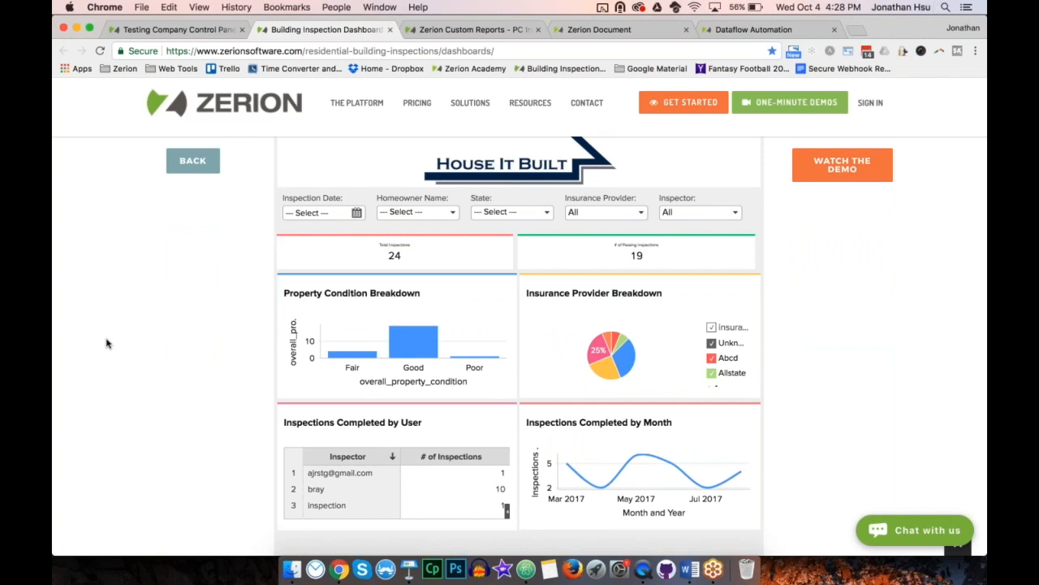
{"action": "scroll", "coordinate": [106, 343], "scroll_direction": "down", "scroll_amount": 1}
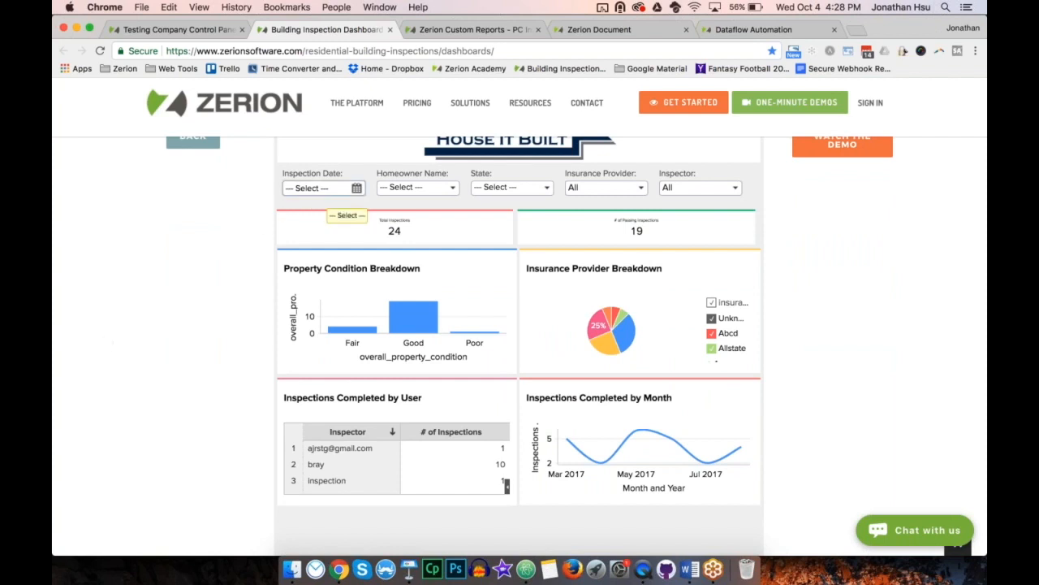
Step: Filter the embedded dashboard's Inspection Date from 04 Oct 2017 to 04 Oct 2017
{"action": "left_click", "coordinate": [330, 189]}
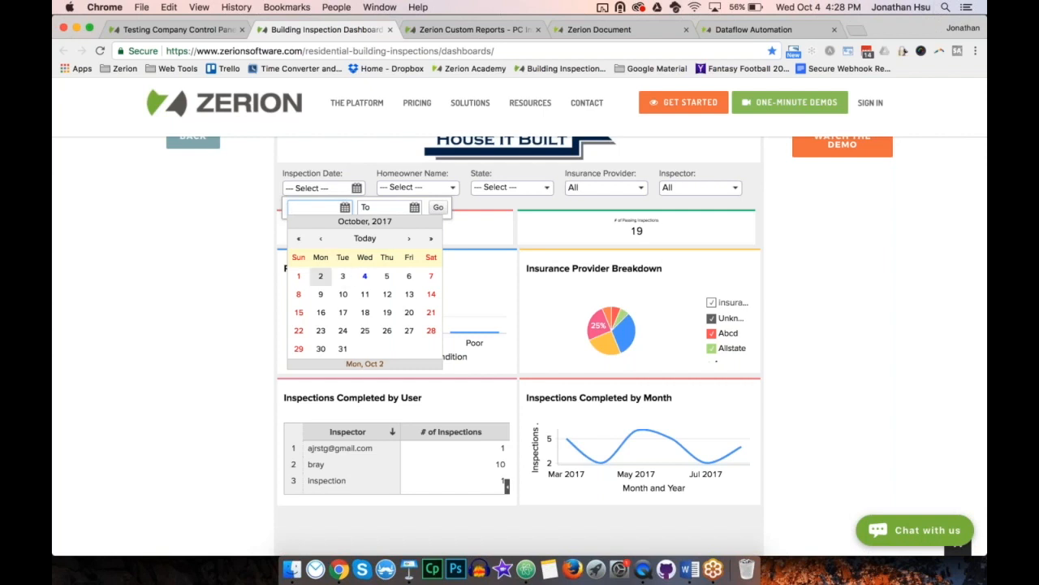
{"action": "left_click", "coordinate": [365, 276]}
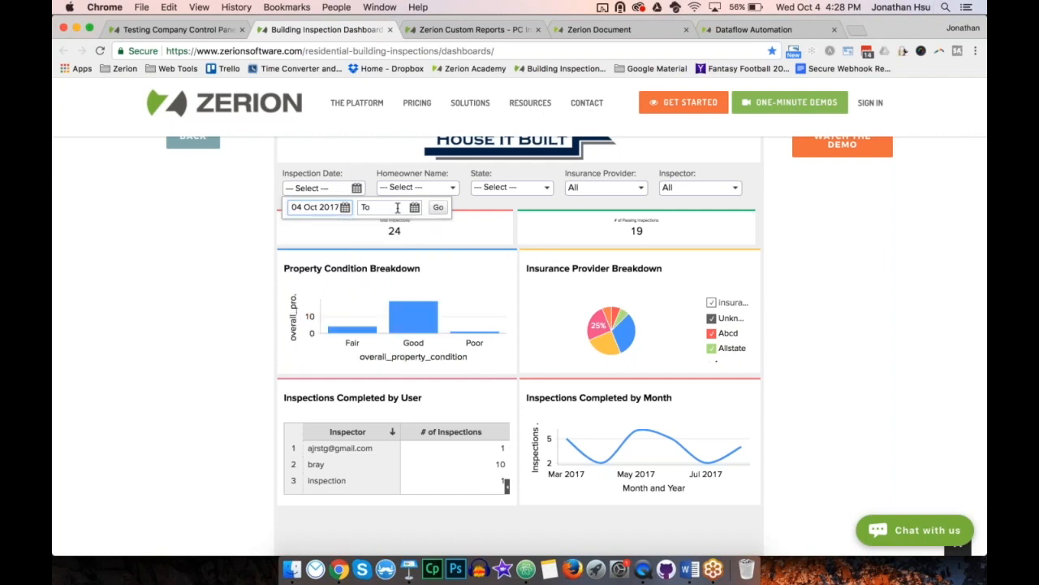
{"action": "left_click", "coordinate": [435, 276]}
{"action": "left_click", "coordinate": [438, 207]}
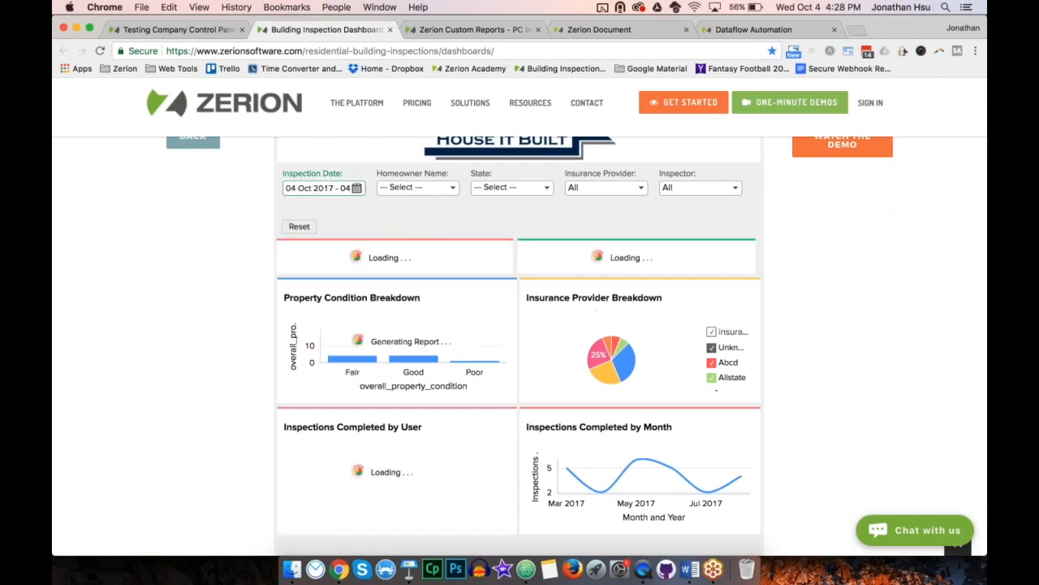
Step: Set the start of the Inspection Date filter to 06 Jun 2017 and apply the range
{"action": "left_click", "coordinate": [325, 188]}
{"action": "left_click", "coordinate": [329, 204]}
{"action": "left_click", "coordinate": [321, 238]}
{"action": "left_click", "coordinate": [321, 238]}
{"action": "left_click", "coordinate": [321, 238]}
{"action": "left_click", "coordinate": [320, 238]}
{"action": "left_click", "coordinate": [343, 294]}
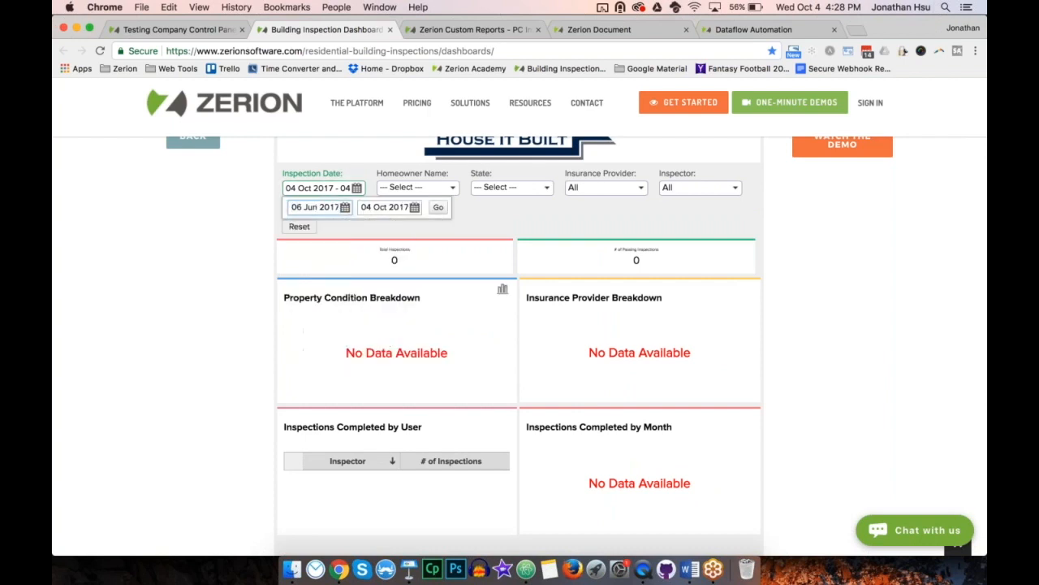
{"action": "left_click", "coordinate": [439, 209]}
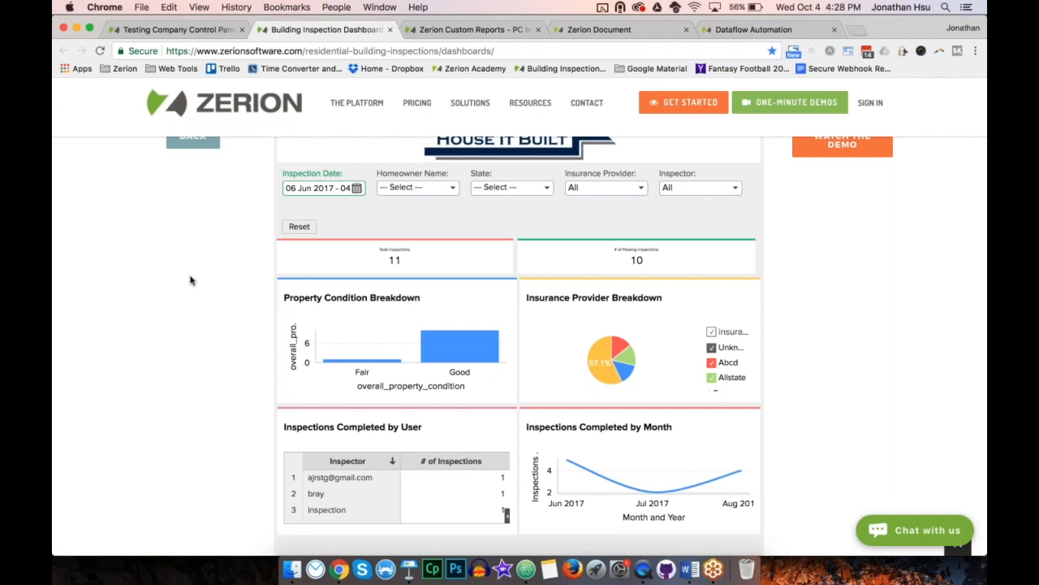
Step: Filter the embedded dashboard by State, trying New York first and switching the filter to VA
{"action": "left_click", "coordinate": [522, 189]}
{"action": "left_click", "coordinate": [511, 292]}
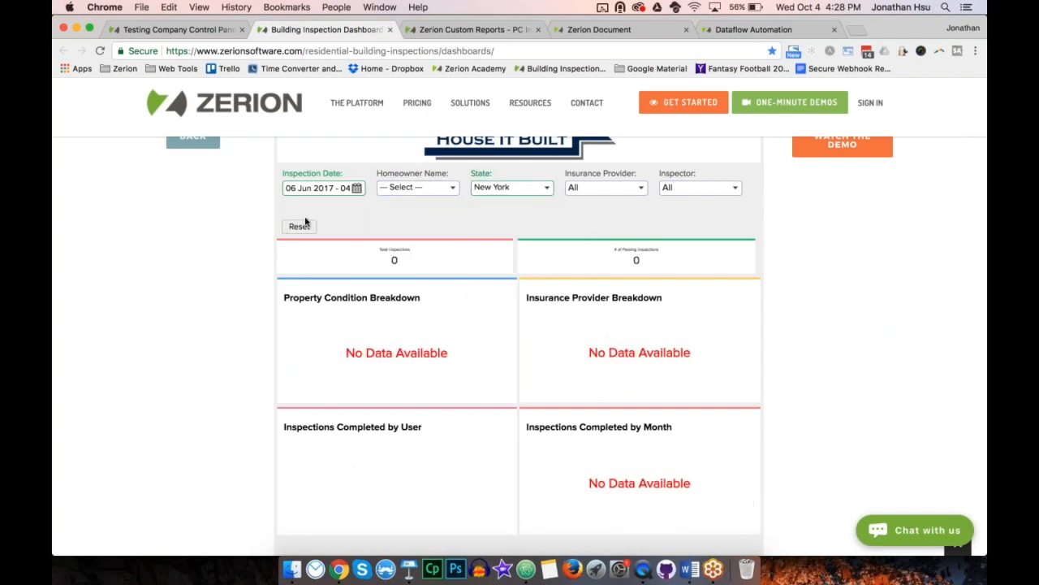
{"action": "left_click", "coordinate": [512, 188]}
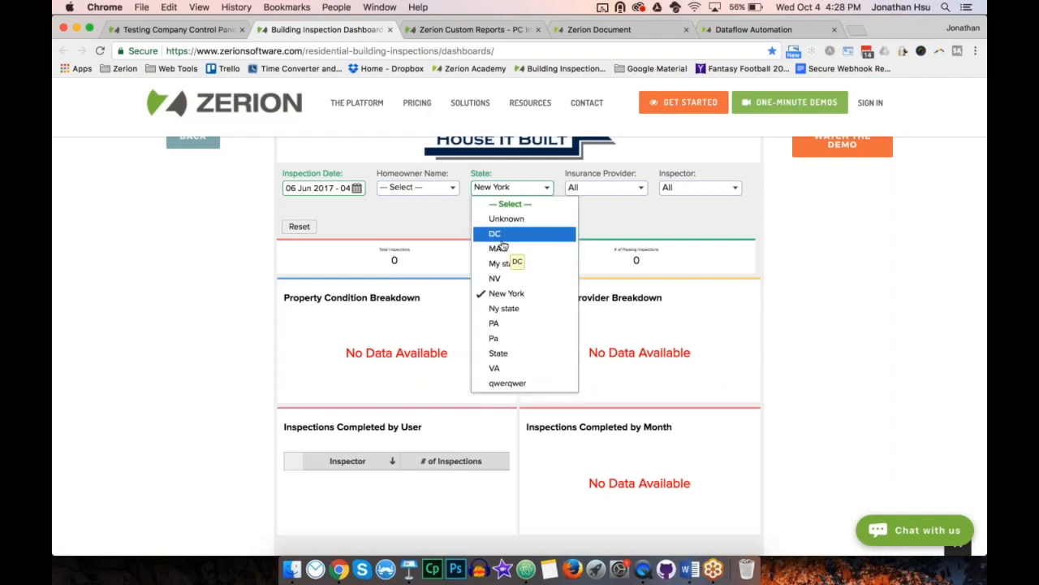
{"action": "left_click", "coordinate": [507, 370]}
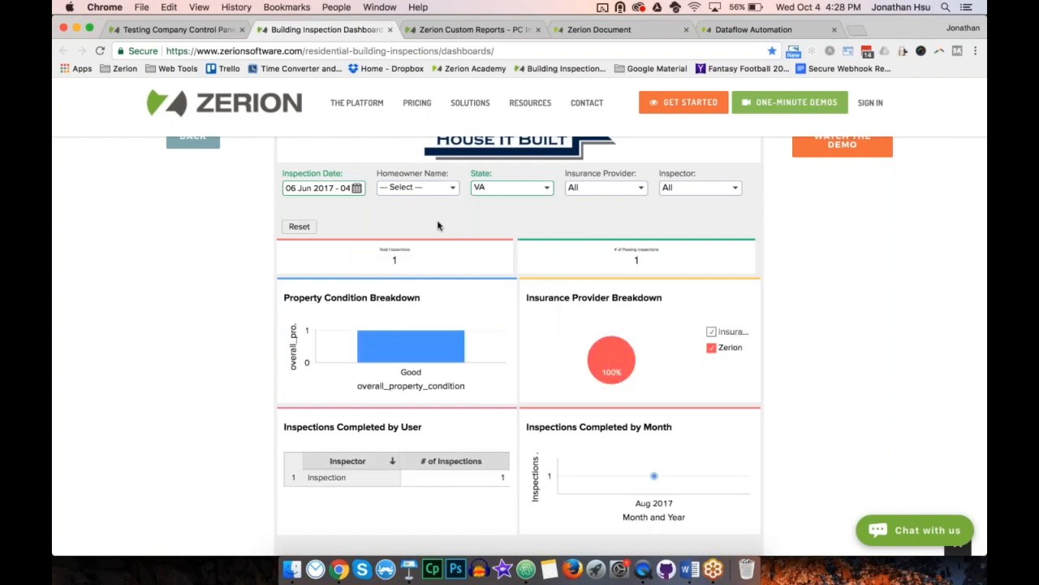
Step: View the Inspector filter choices, cancel without changing them, and look over the filtered dashboard page
{"action": "left_click", "coordinate": [703, 188]}
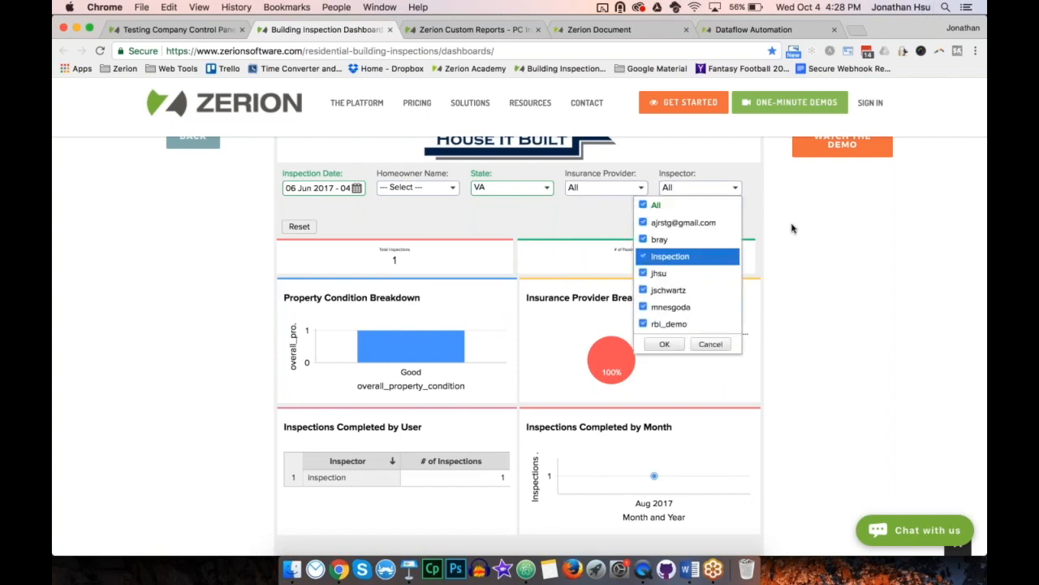
{"action": "left_click", "coordinate": [710, 344]}
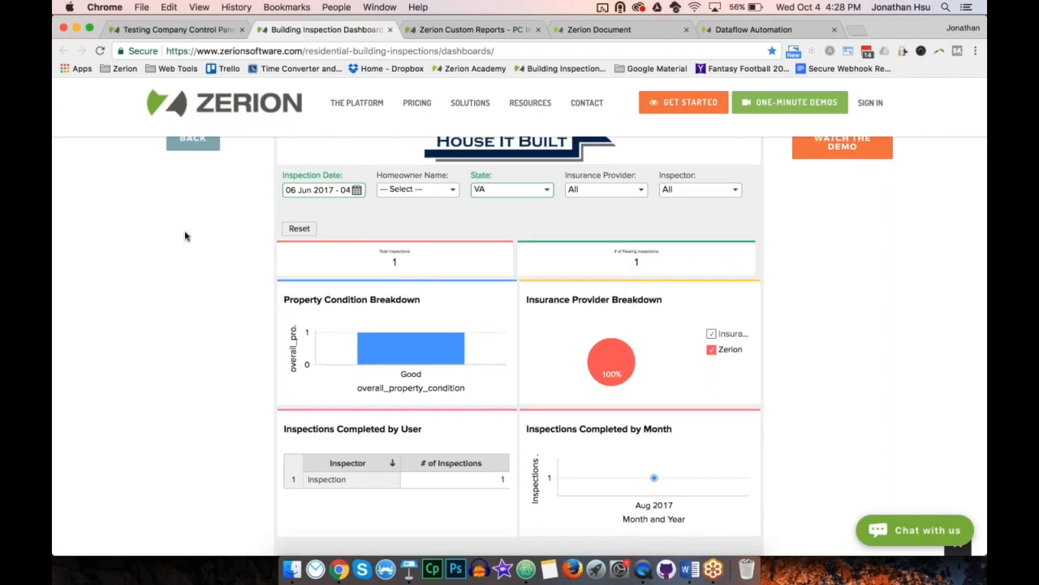
{"action": "scroll", "coordinate": [185, 236], "scroll_direction": "up", "scroll_amount": 2}
{"action": "scroll", "coordinate": [186, 236], "scroll_direction": "down", "scroll_amount": 2}
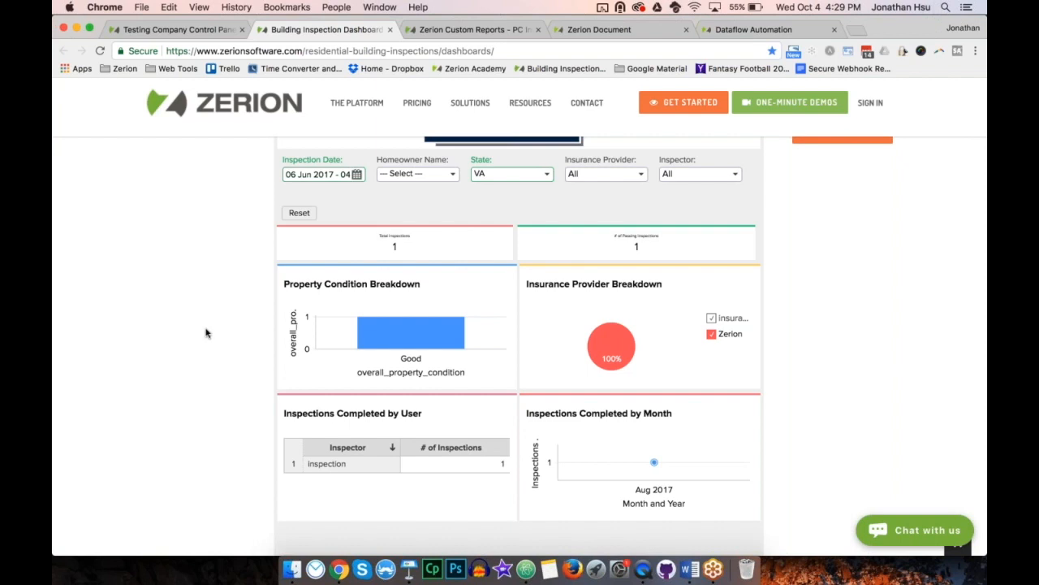
{"action": "scroll", "coordinate": [206, 332], "scroll_direction": "up", "scroll_amount": 5}
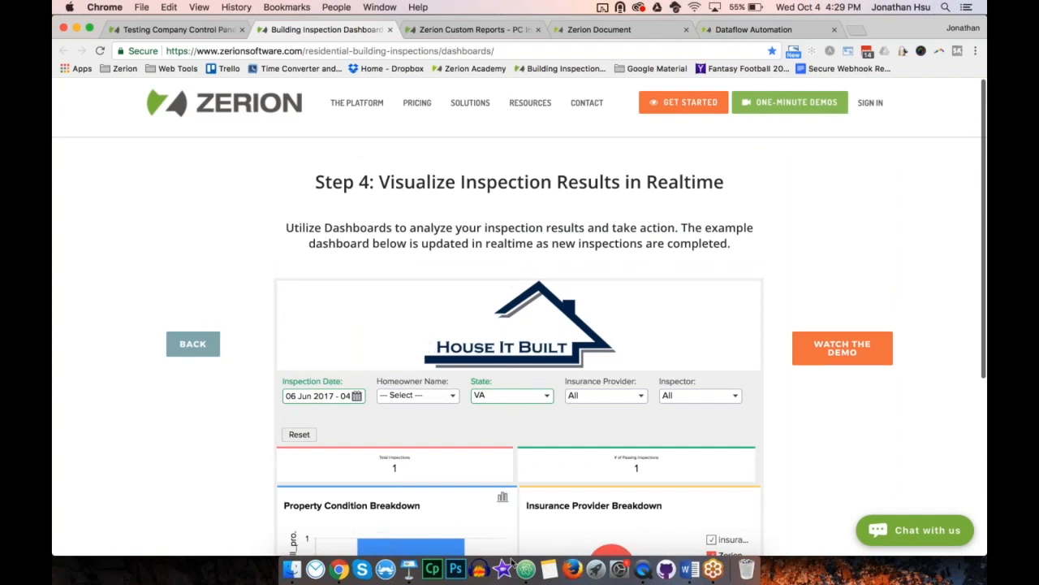
Step: Switch to Keynote, play the slideshow from Distributed Views, advance to the Be Yourself slide, and exit the show
{"action": "left_click", "coordinate": [412, 571]}
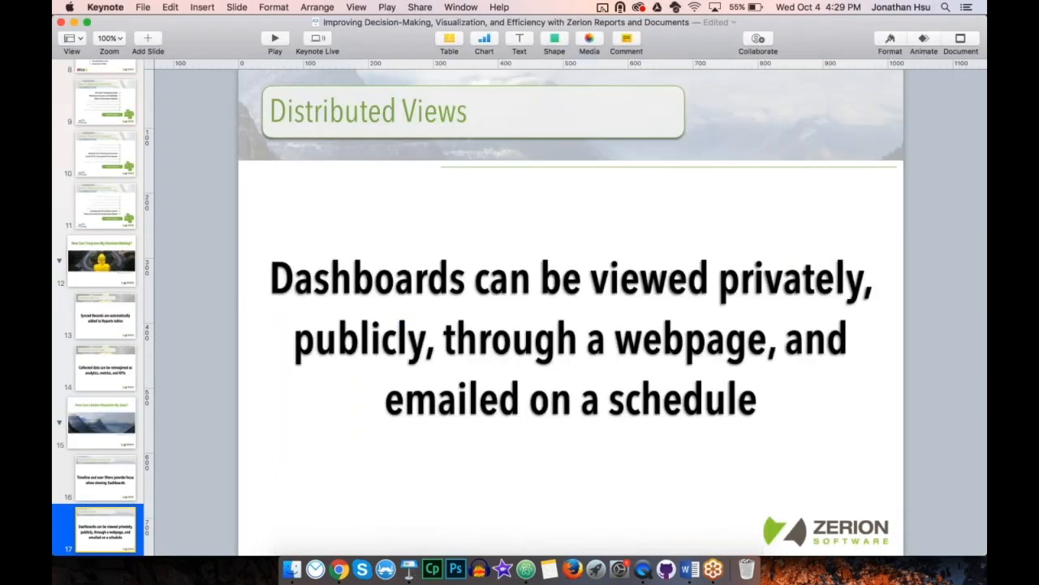
{"action": "left_click", "coordinate": [274, 39]}
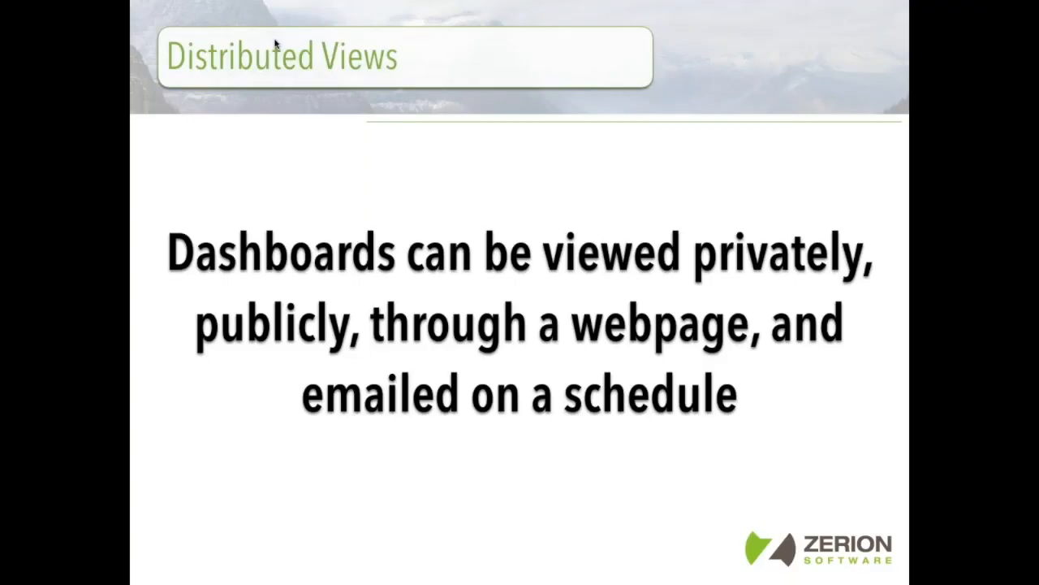
{"action": "key", "text": "Right"}
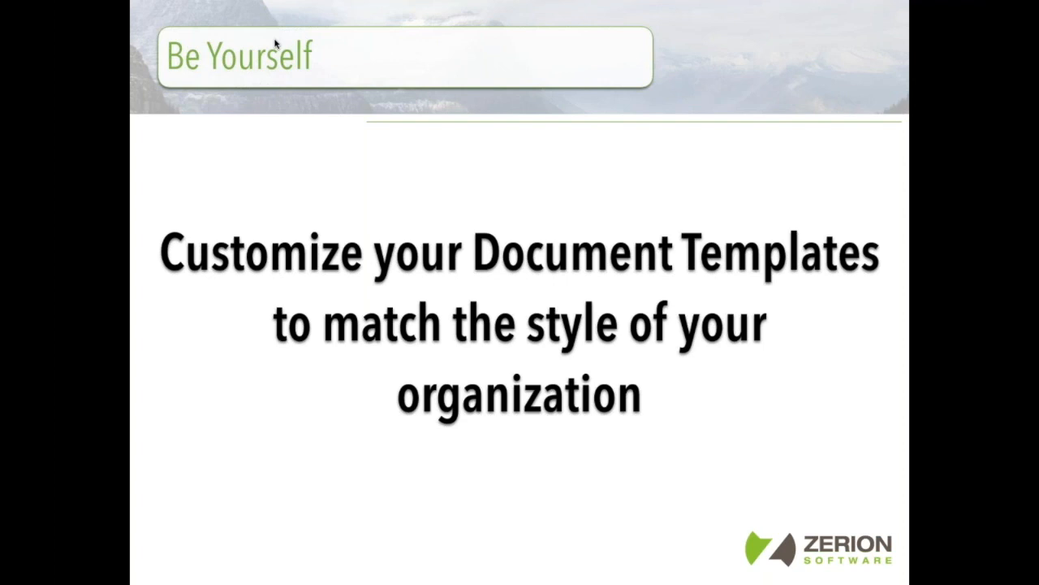
{"action": "key", "text": "Escape"}
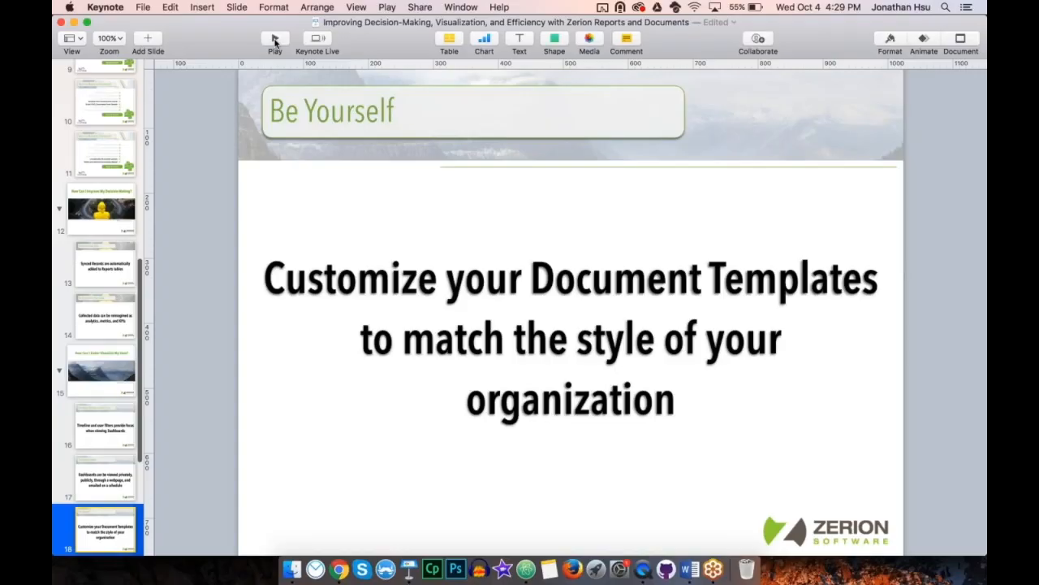
Step: Switch to the pc_inspection template in Word and highlight the {$cable_management} and {$full_name} placeholders
{"action": "left_click", "coordinate": [689, 568]}
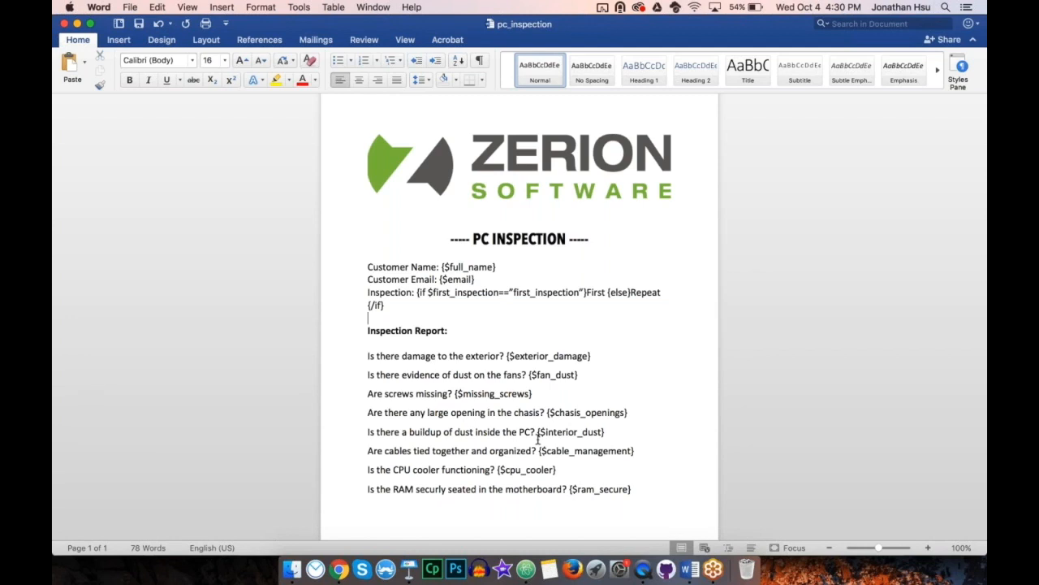
{"action": "left_click", "coordinate": [540, 450]}
{"action": "left_click_drag", "start_coordinate": [544, 450], "coordinate": [644, 450]}
{"action": "left_click", "coordinate": [645, 450]}
{"action": "left_click_drag", "start_coordinate": [441, 266], "coordinate": [497, 266]}
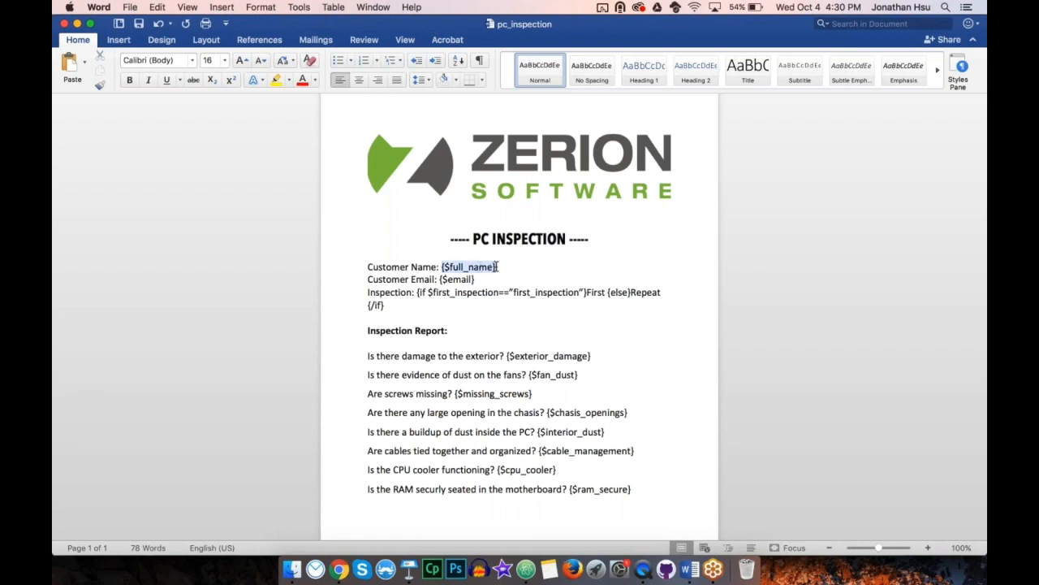
Step: Enlarge the document zoom to 150% and further to 200%, and deselect the {$full_name} placeholder
{"action": "left_click", "coordinate": [405, 39]}
{"action": "left_click", "coordinate": [295, 65]}
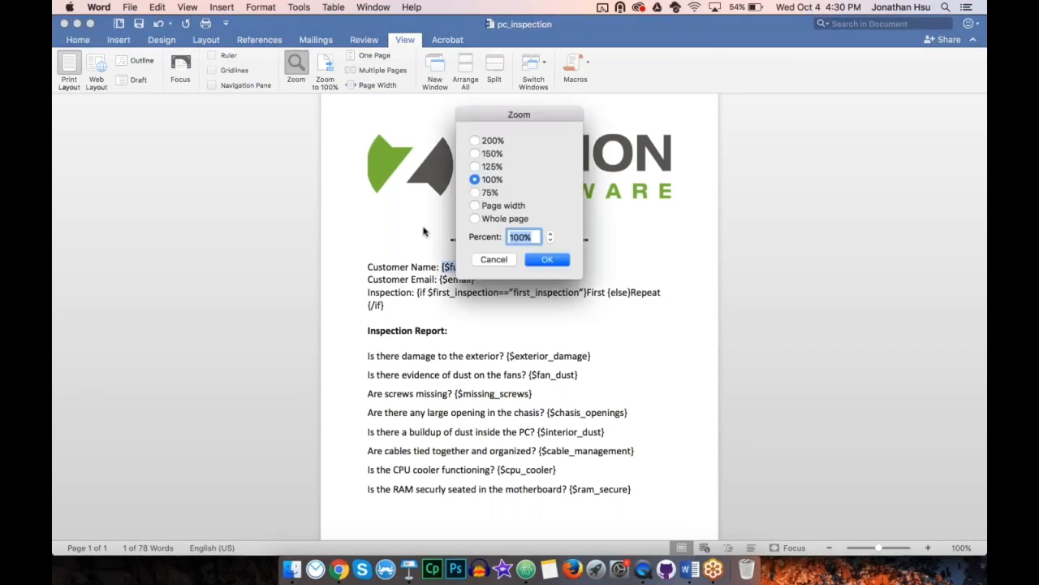
{"action": "type", "text": "150"}
{"action": "key", "text": "Return"}
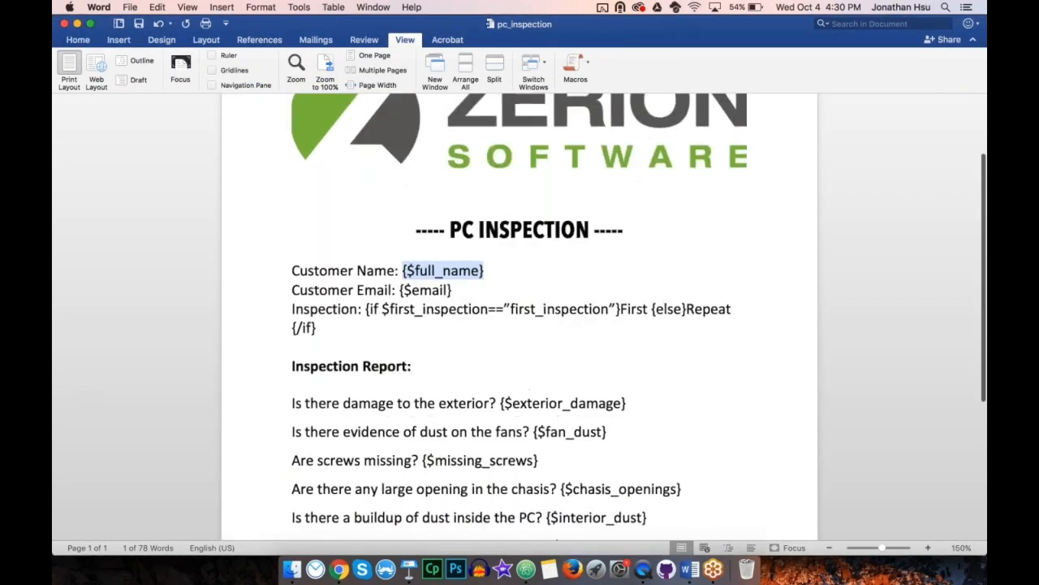
{"action": "left_click", "coordinate": [295, 65]}
{"action": "type", "text": "200"}
{"action": "key", "text": "Return"}
{"action": "key", "text": "Right"}
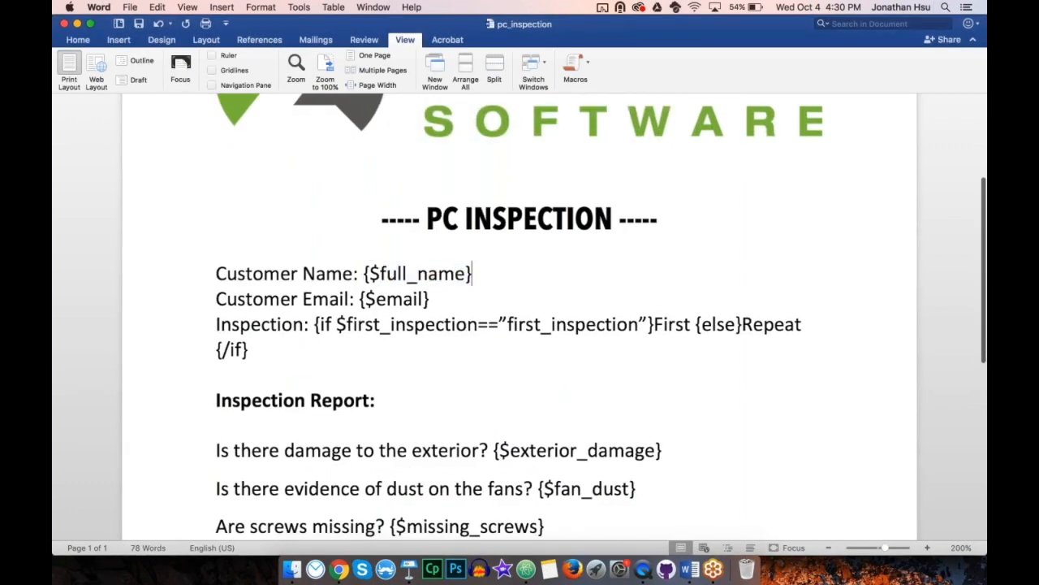
Step: Highlight the {$full_name} placeholder at 200% zoom, deselect it, and place the cursor before the Customer Name label
{"action": "left_click_drag", "start_coordinate": [363, 274], "coordinate": [471, 273]}
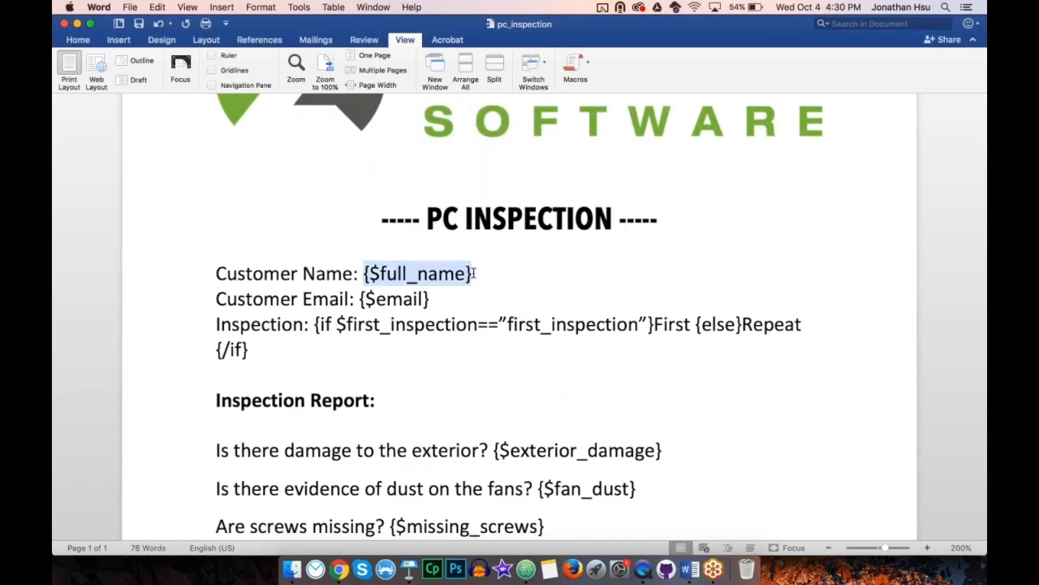
{"action": "key", "text": "Right"}
{"action": "left_click", "coordinate": [214, 274]}
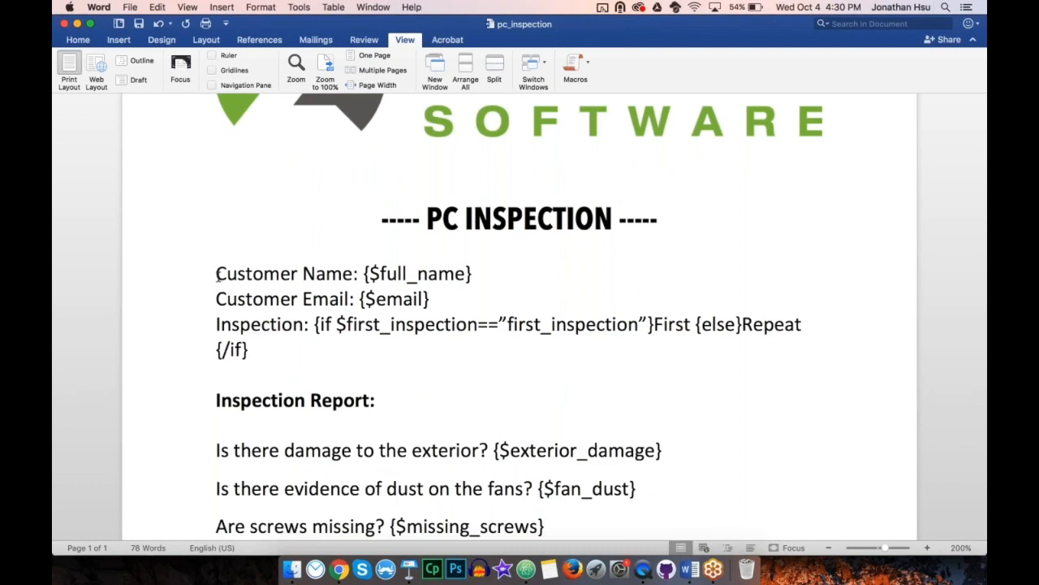